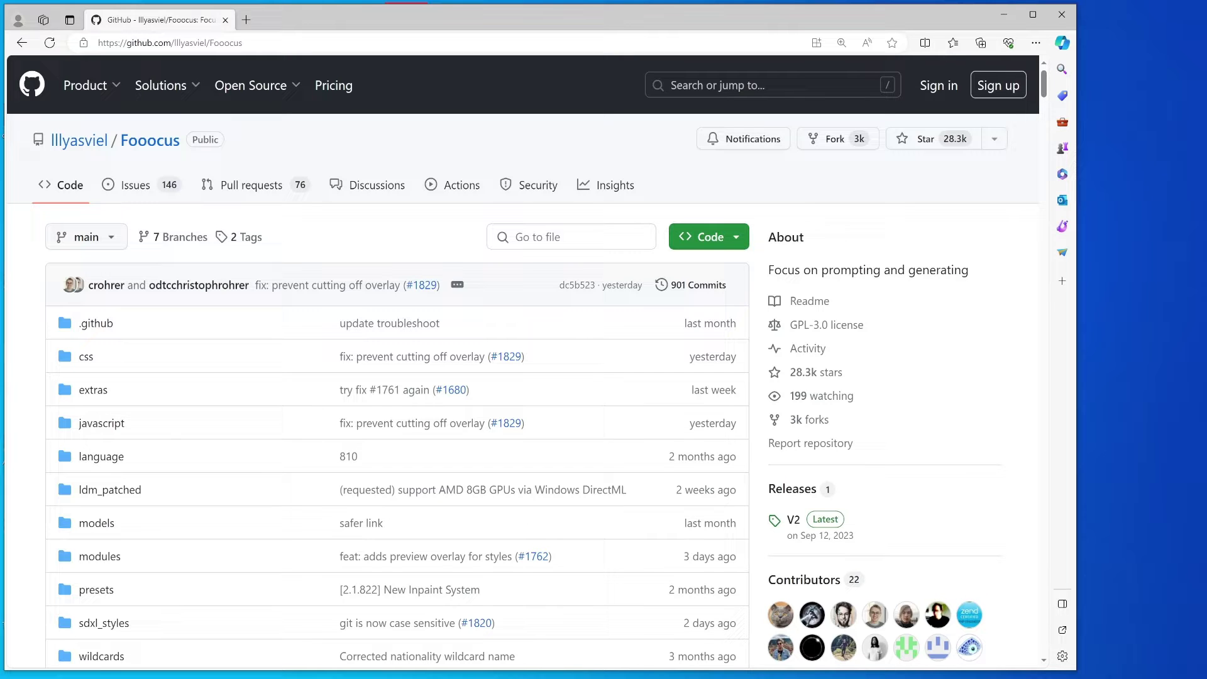
Open Task Manager's Performance view and inspect the Radeon RX 6700 XT GPU 0 details.
right_click(812, 675)
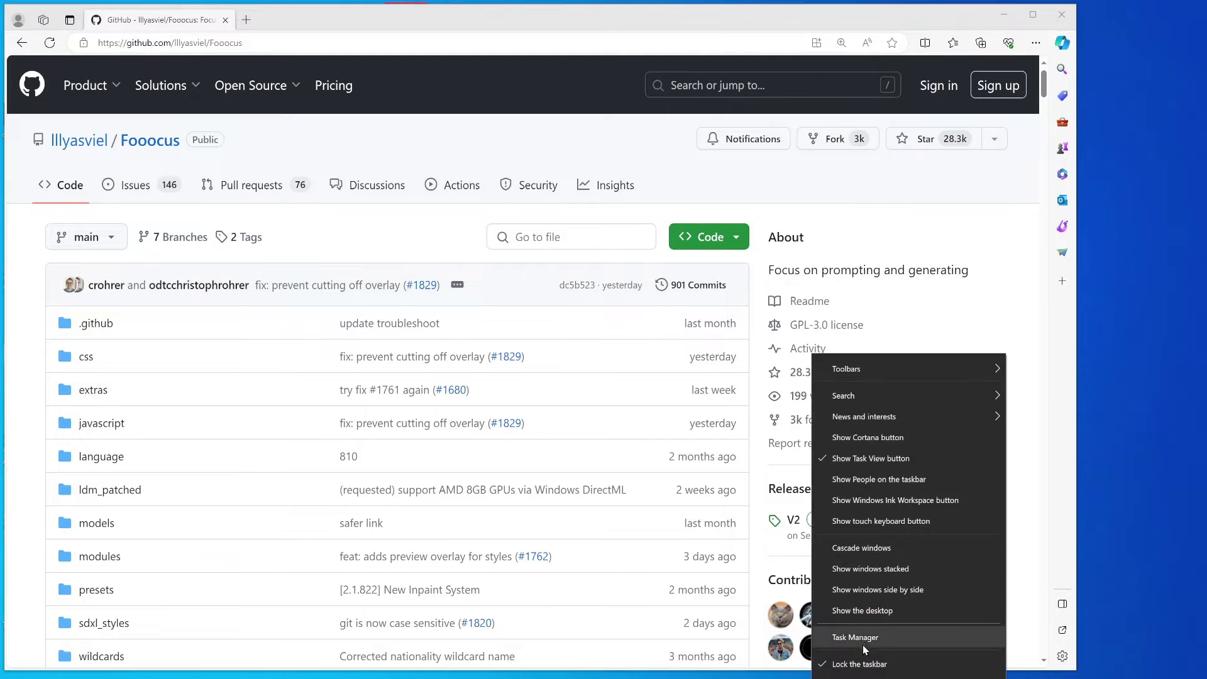
left_click(863, 644)
left_click_drag(911, 18, 671, 88)
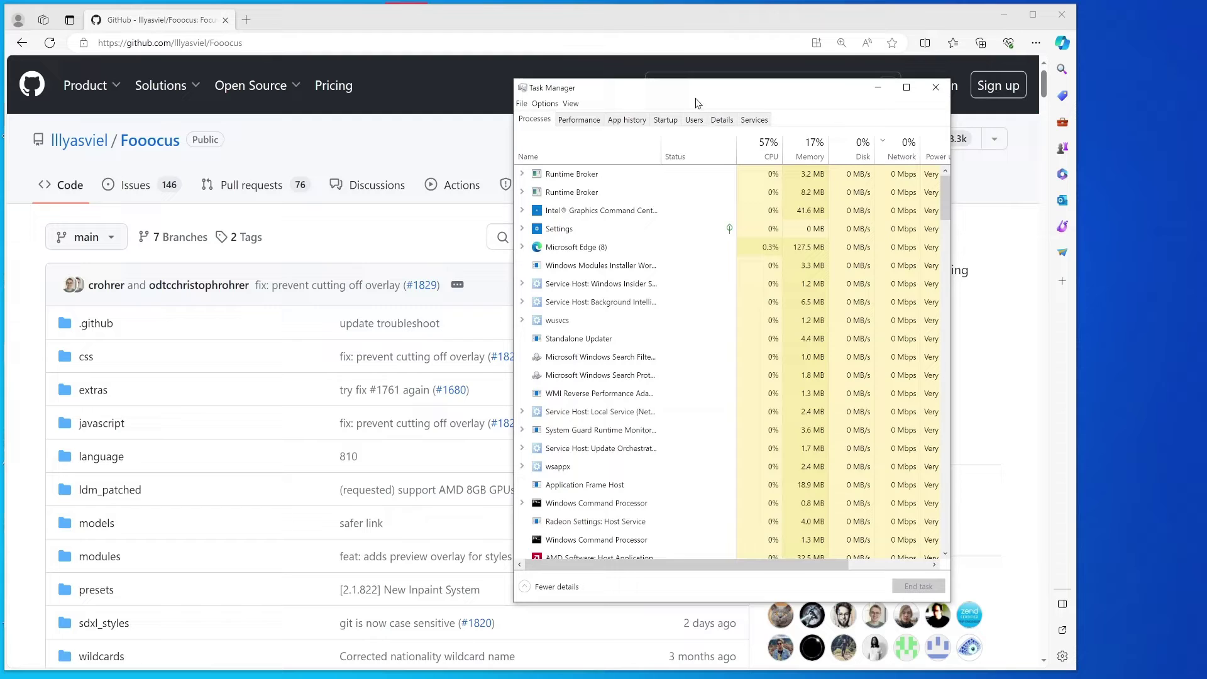
left_click(579, 120)
left_click(574, 417)
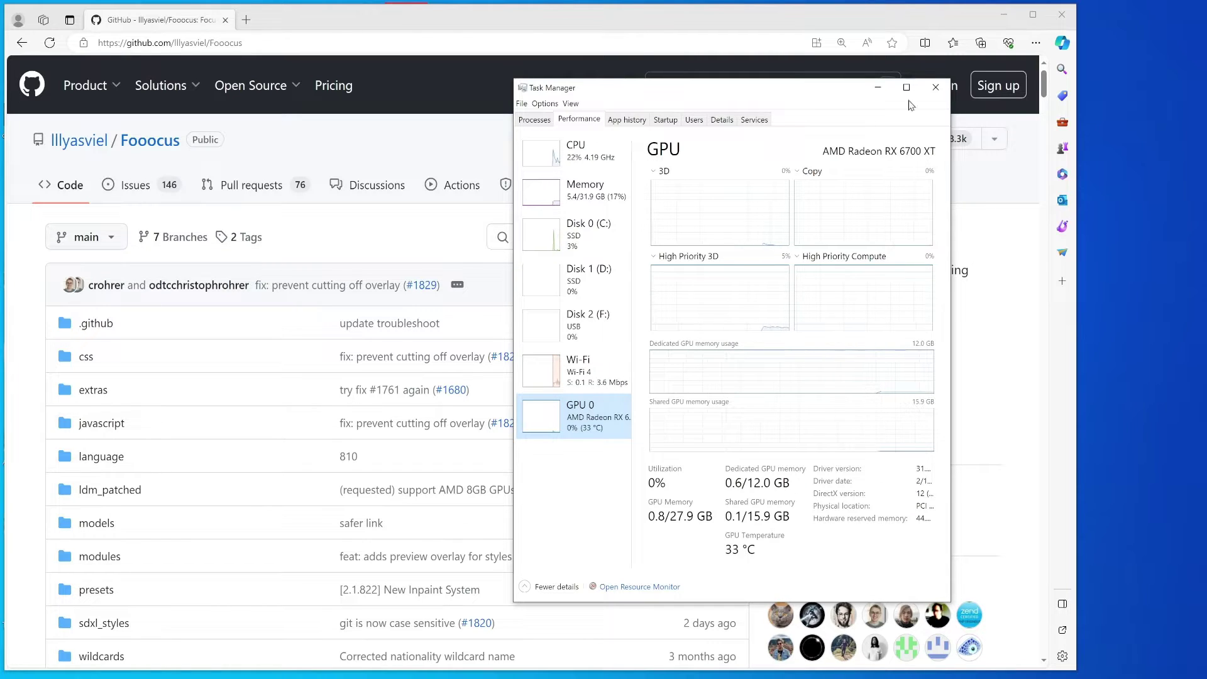
left_click_drag(832, 91, 1040, 83)
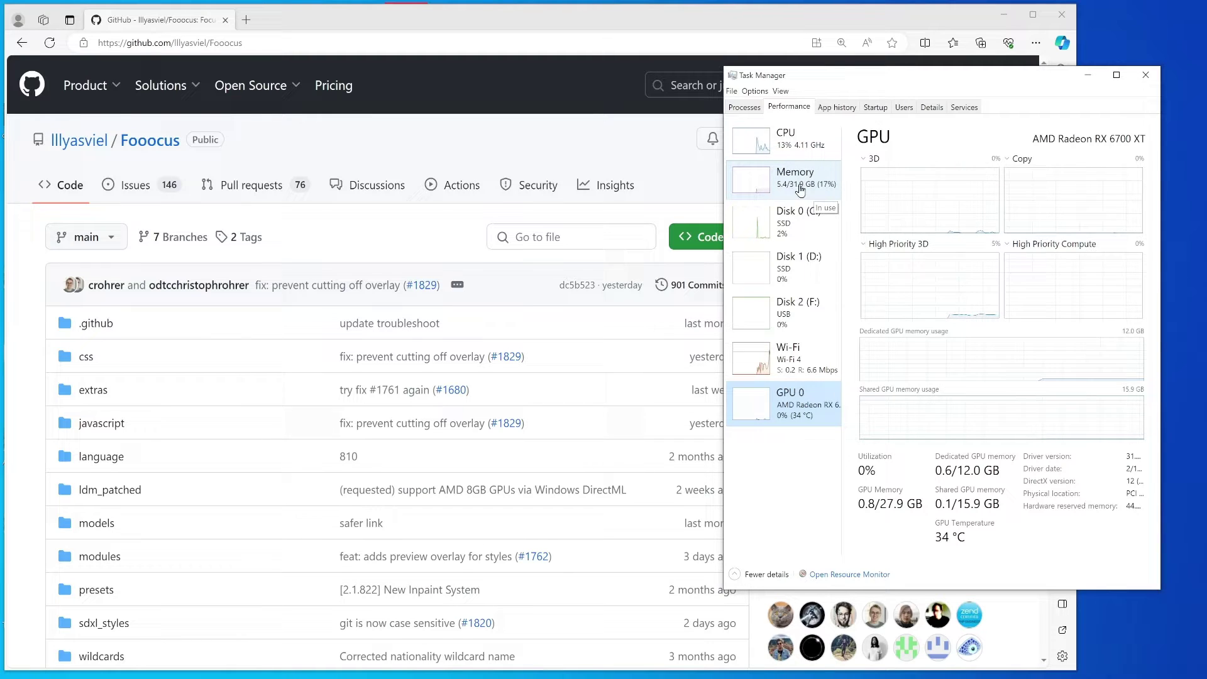
Review the 32 GB memory and i3-10105F CPU details, return to GPU 0, then minimize Task Manager.
left_click(826, 189)
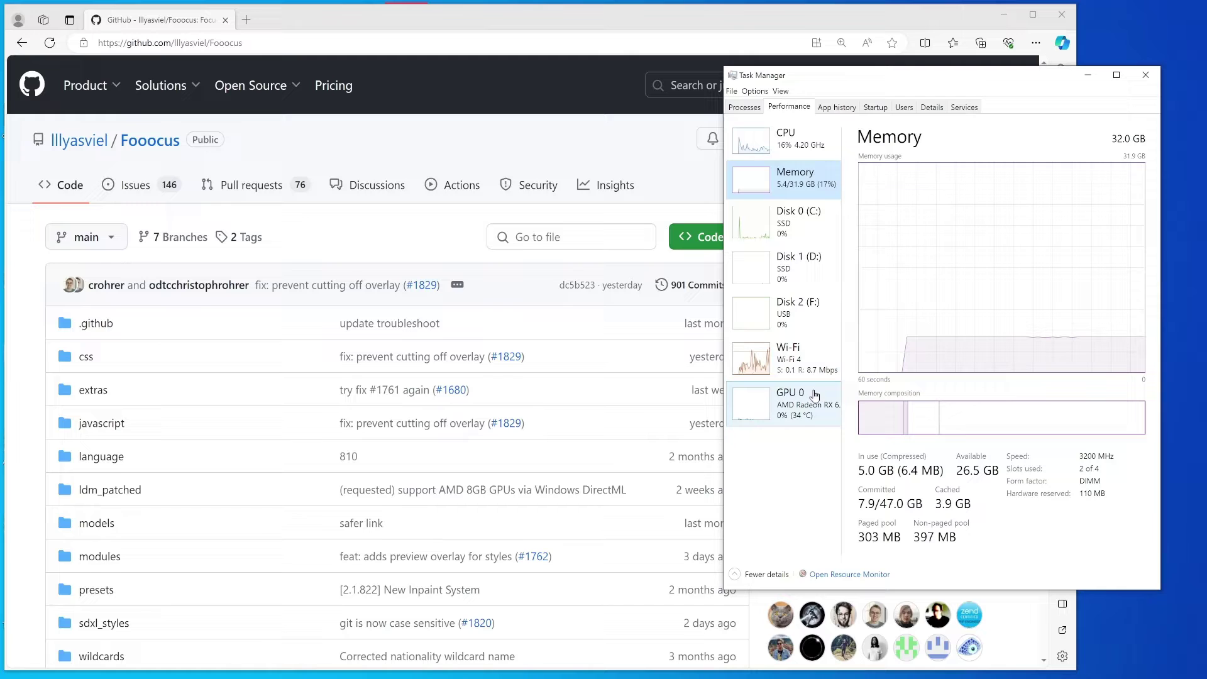
left_click(801, 410)
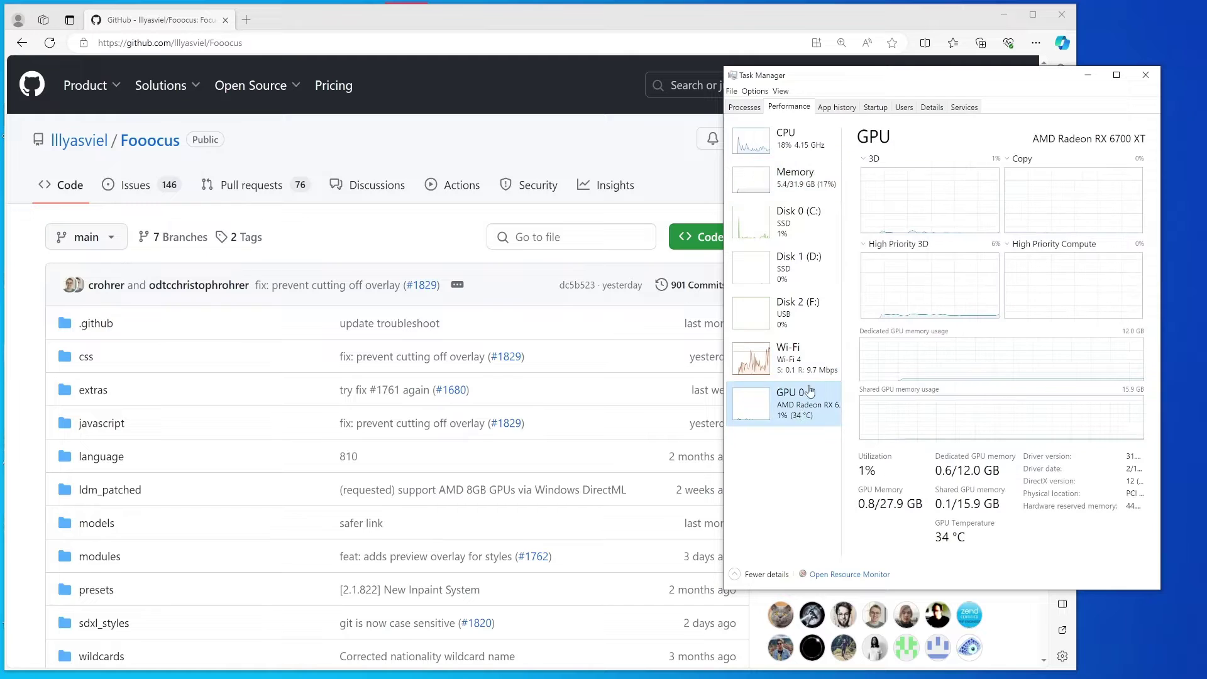
left_click(782, 145)
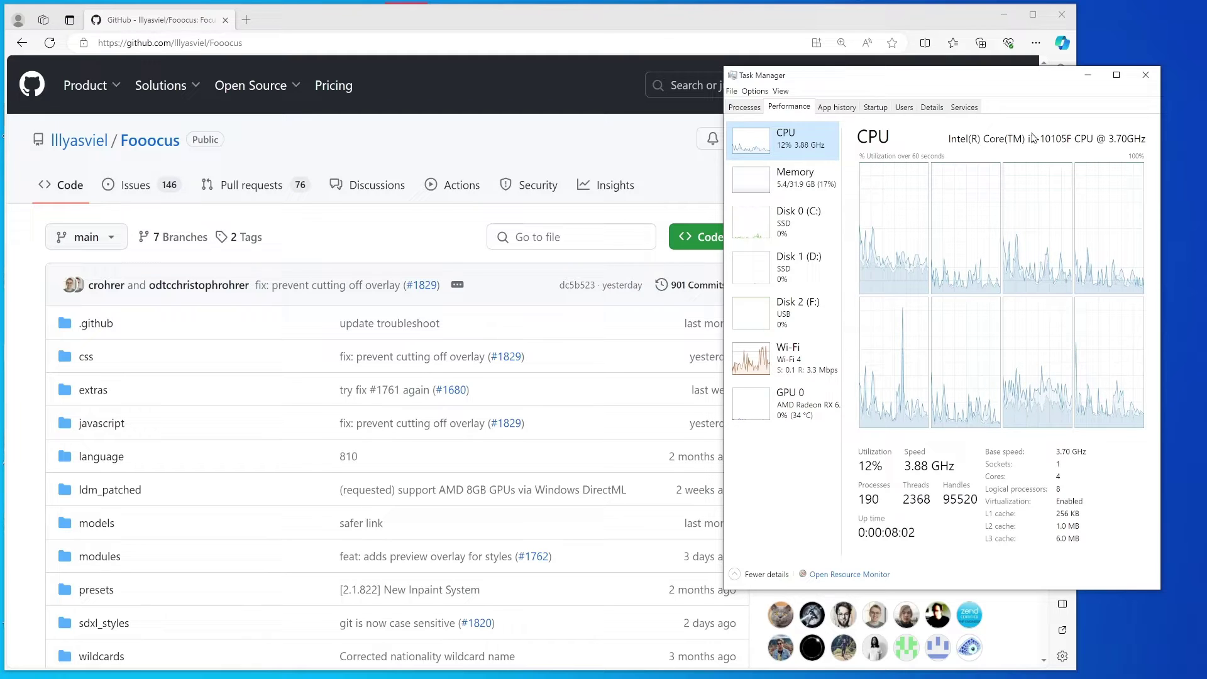
left_click(793, 188)
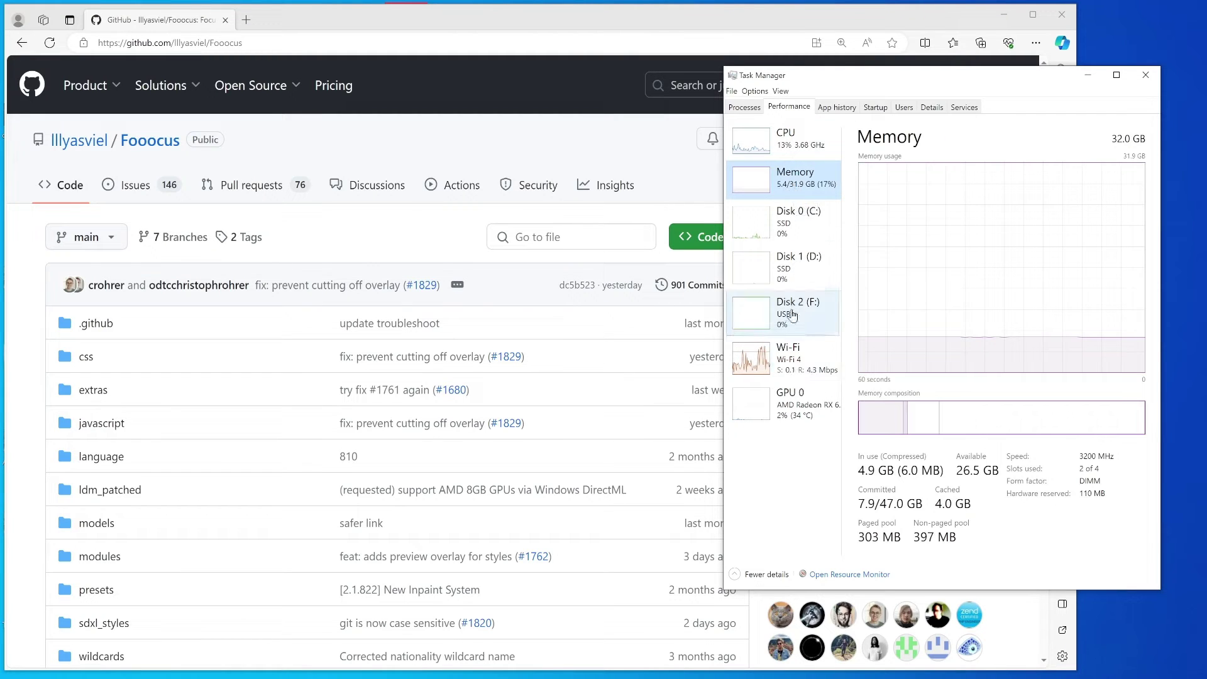
left_click(771, 403)
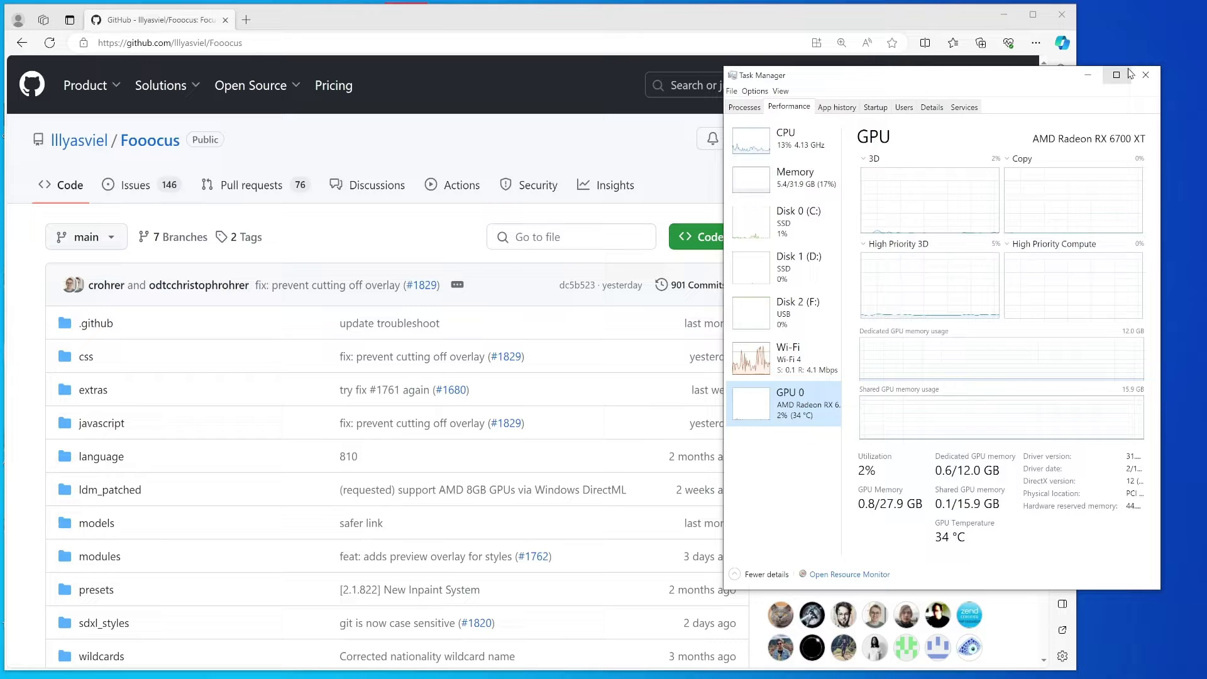
left_click(1088, 75)
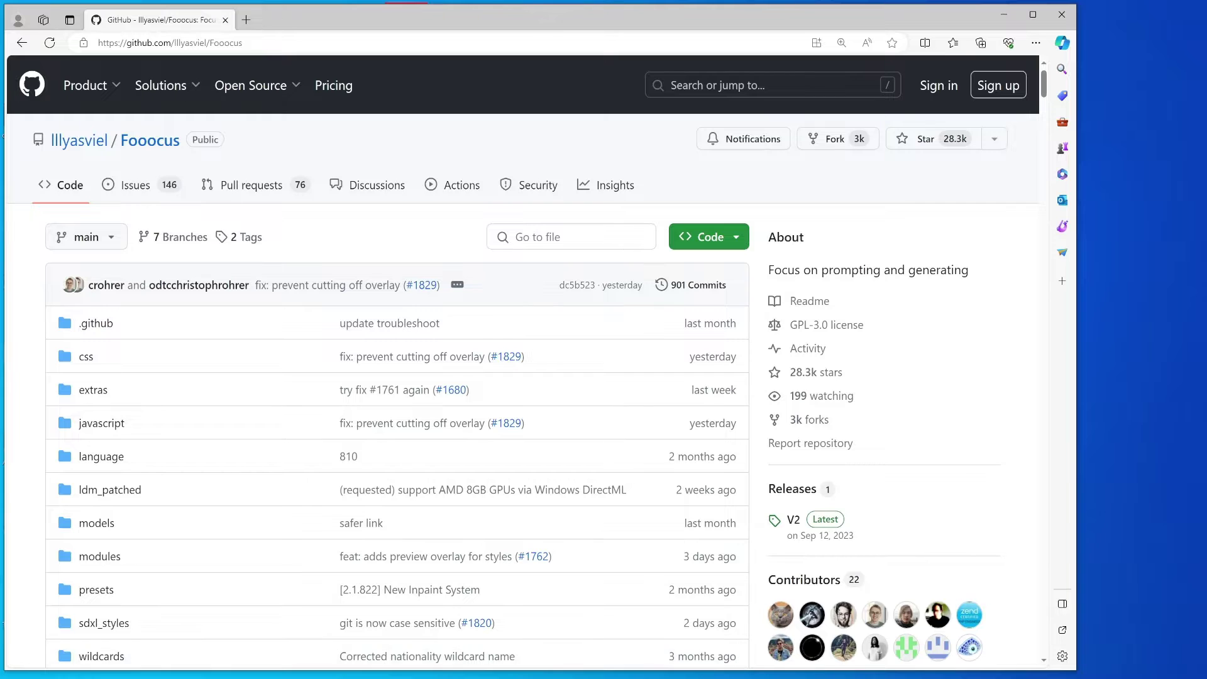
Scroll the Fooocus README to the Windows (AMD GPUs) section, with Anaconda Prompt placed beside it.
left_click_drag(705, 267, 788, 235)
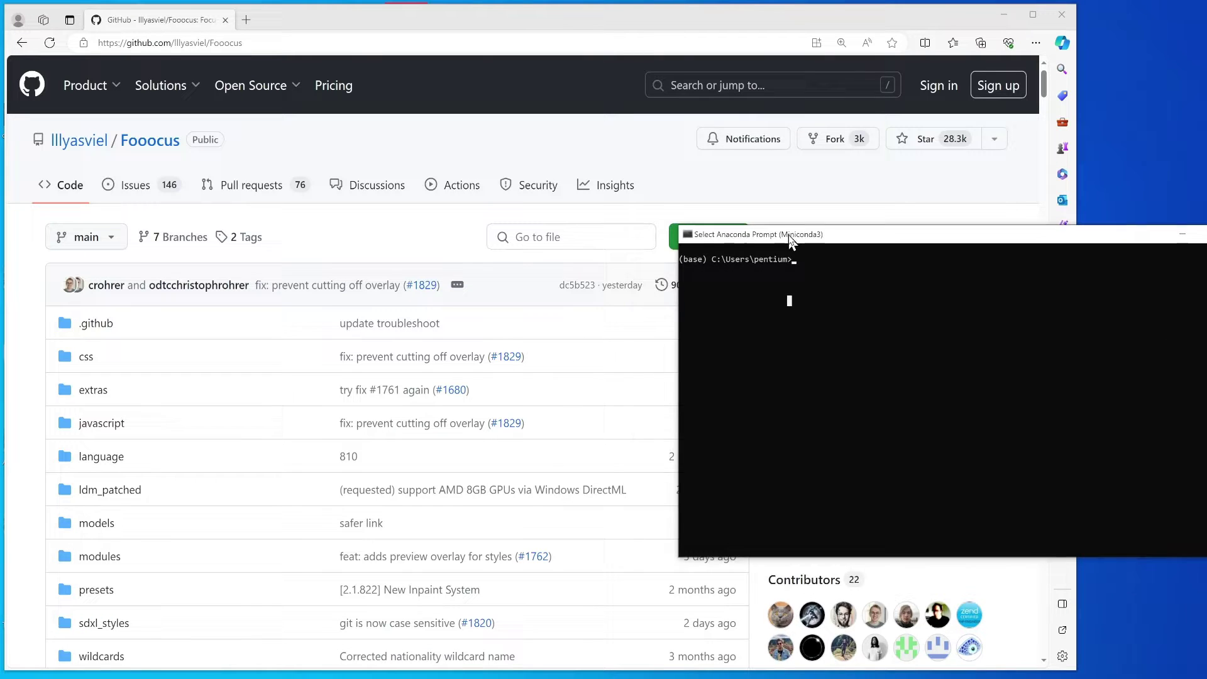
left_click(991, 164)
scroll(991, 165, "down", 1)
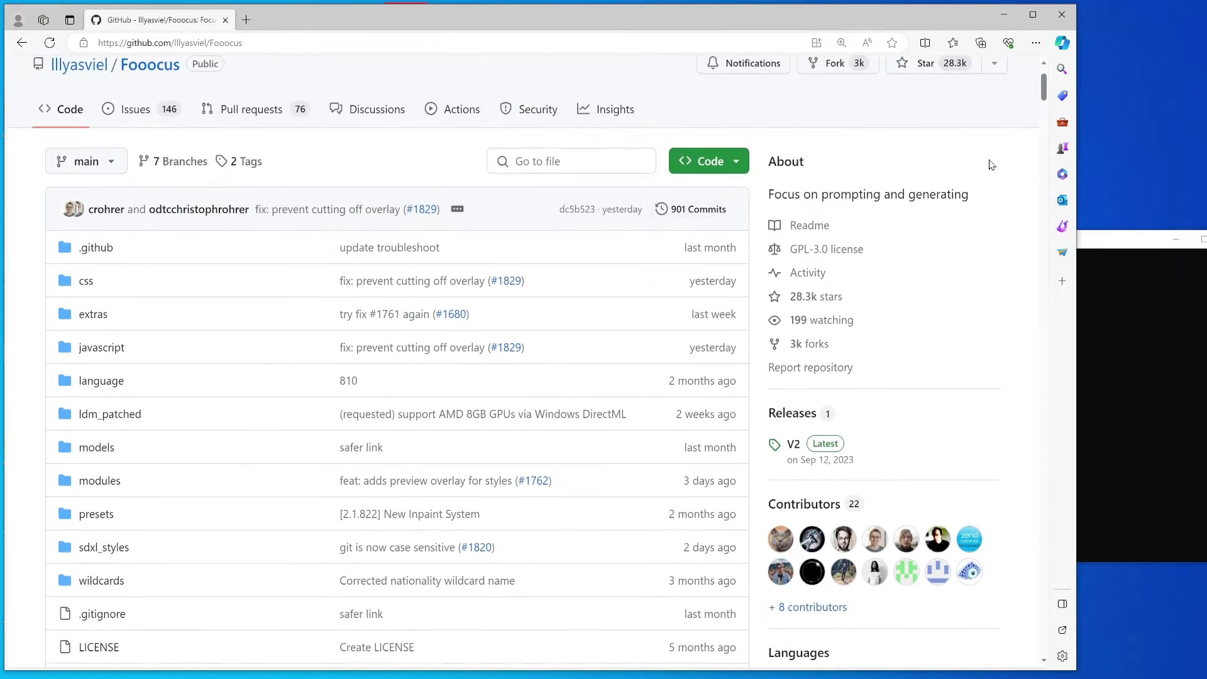
scroll(658, 272, "down", 20)
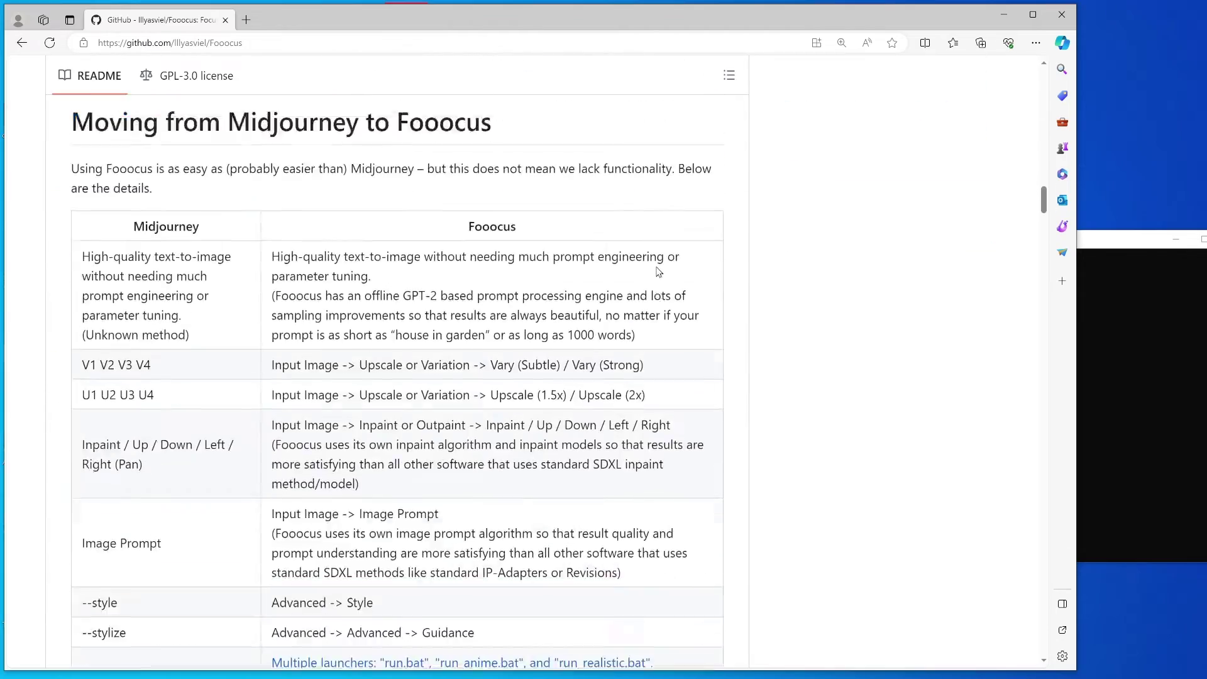
scroll(658, 271, "down", 20)
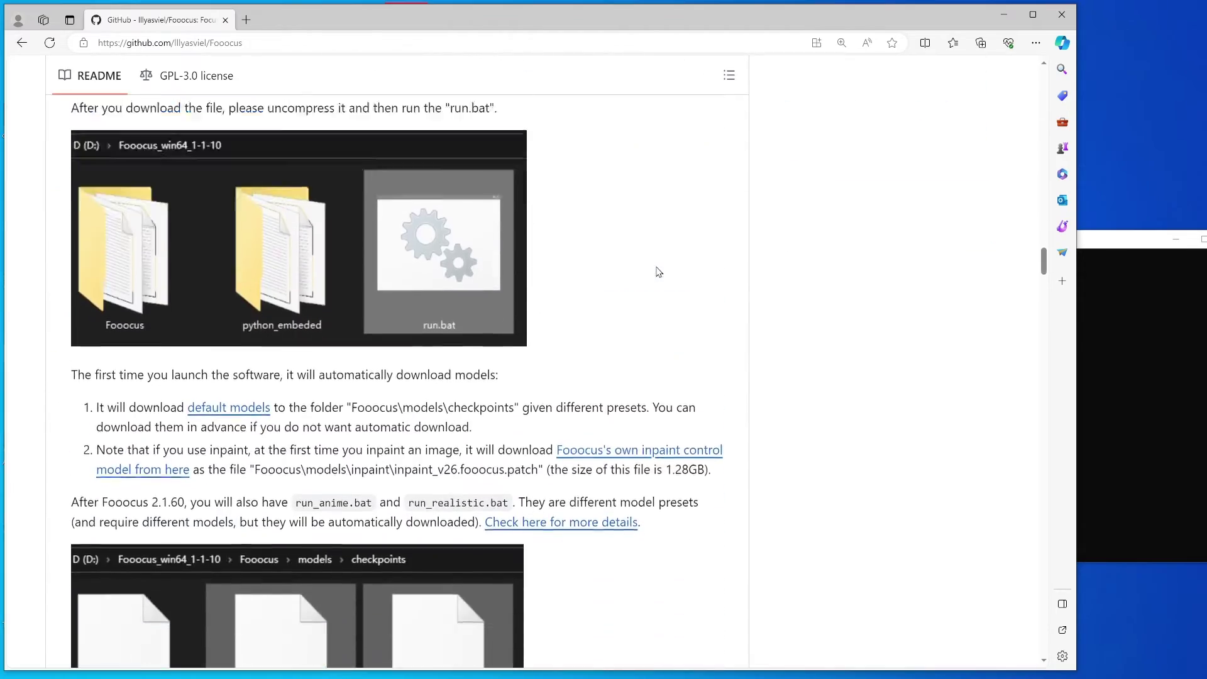
scroll(658, 272, "down", 20)
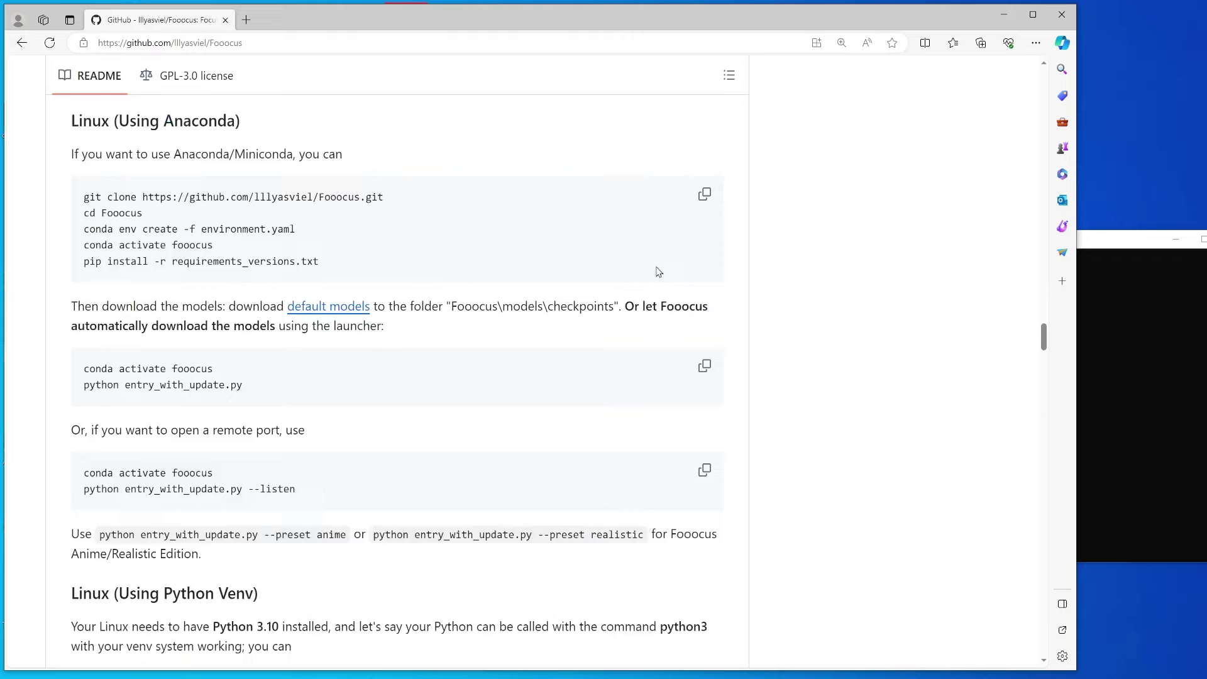
scroll(635, 267, "down", 12)
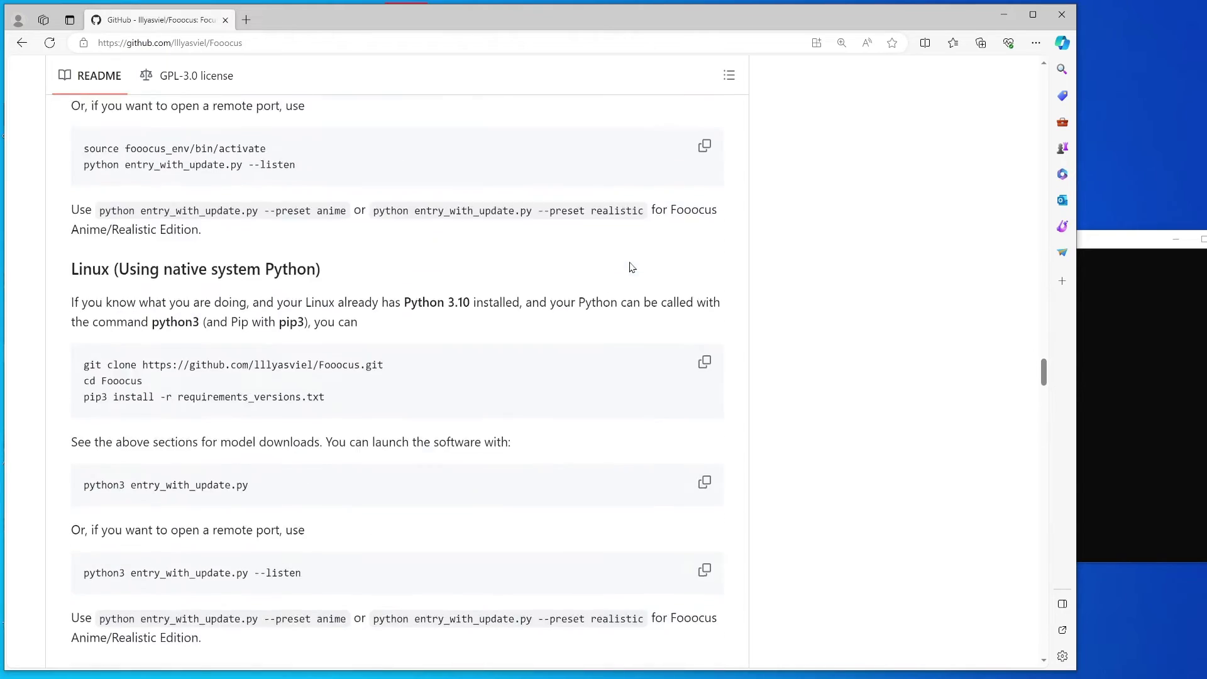
scroll(392, 397, "down", 5)
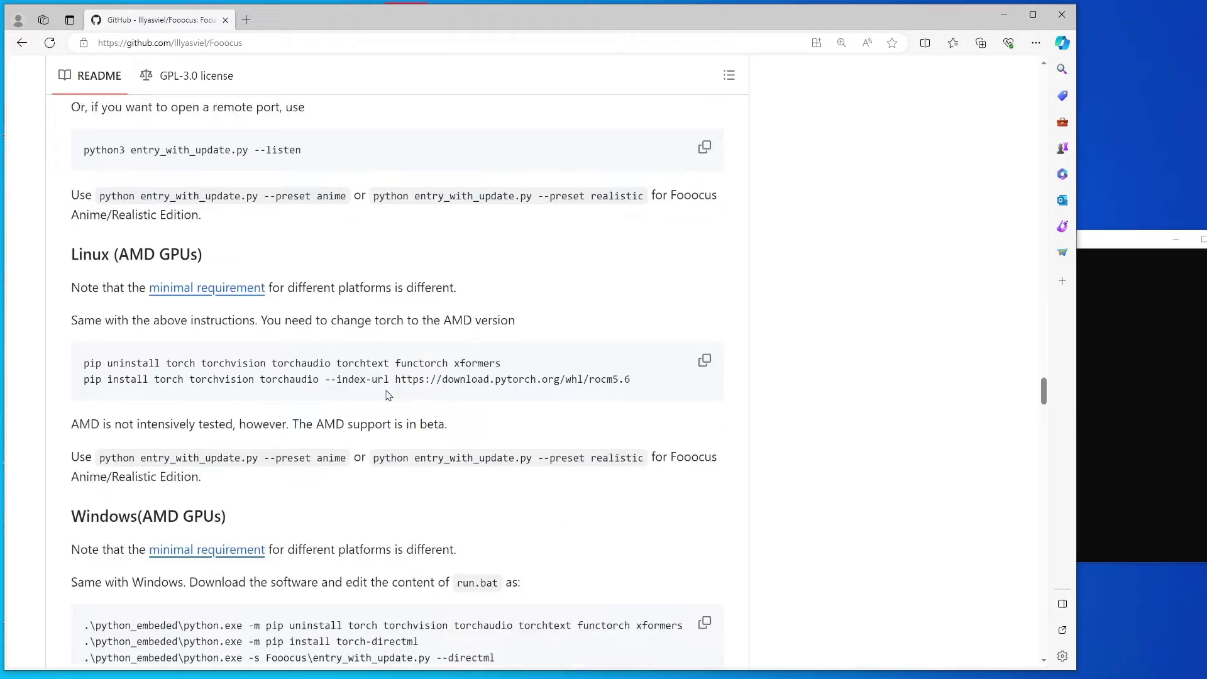
scroll(388, 394, "down", 1)
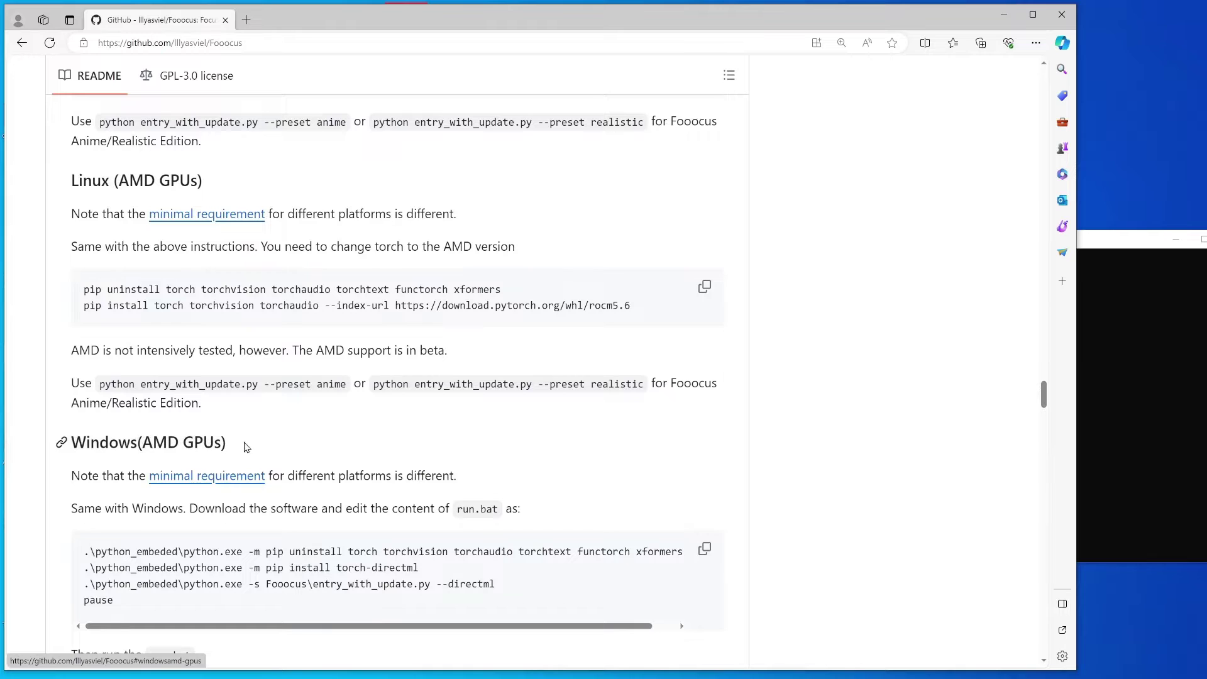
left_click_drag(246, 446, 68, 442)
scroll(278, 363, "down", 3)
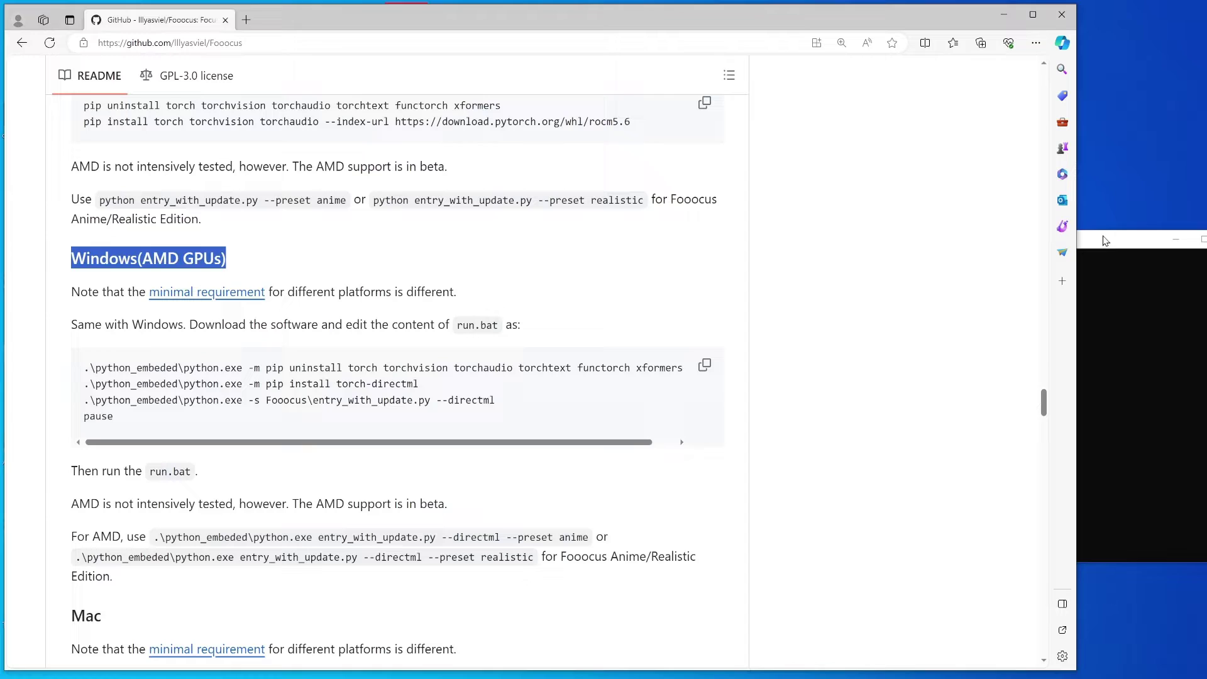
left_click_drag(1103, 240, 1079, 240)
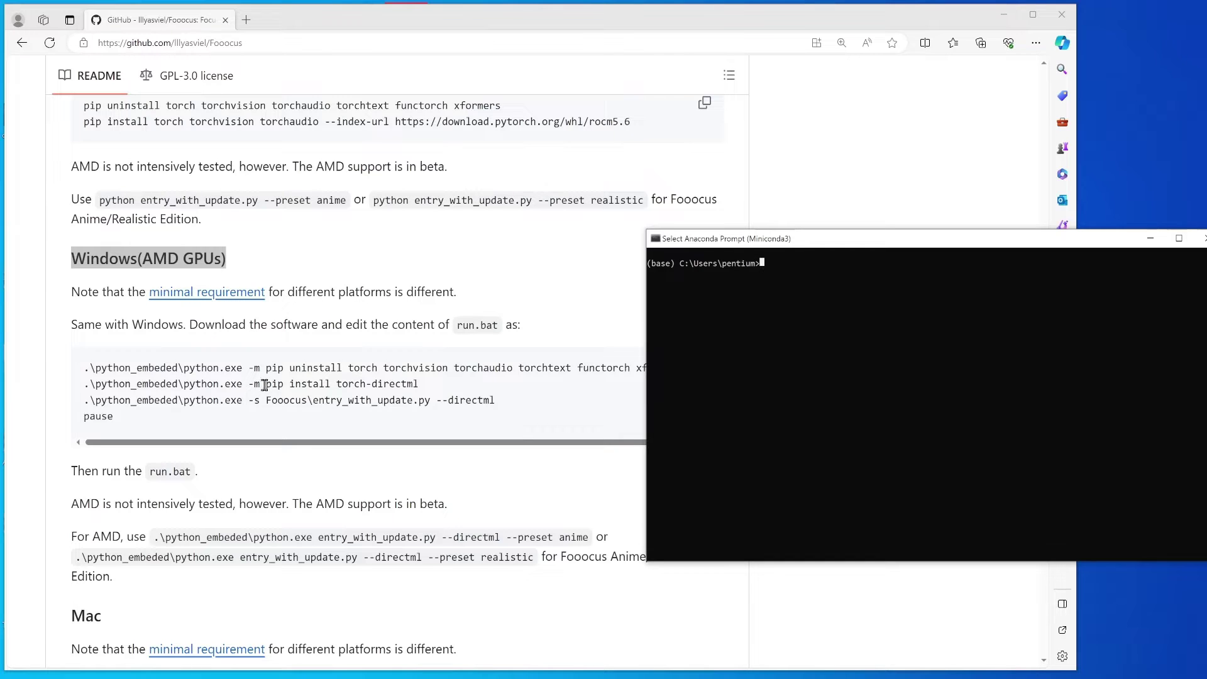
Create a conda environment named fooocus with Python 3.10.12.
left_click(790, 307)
type("conda activate")
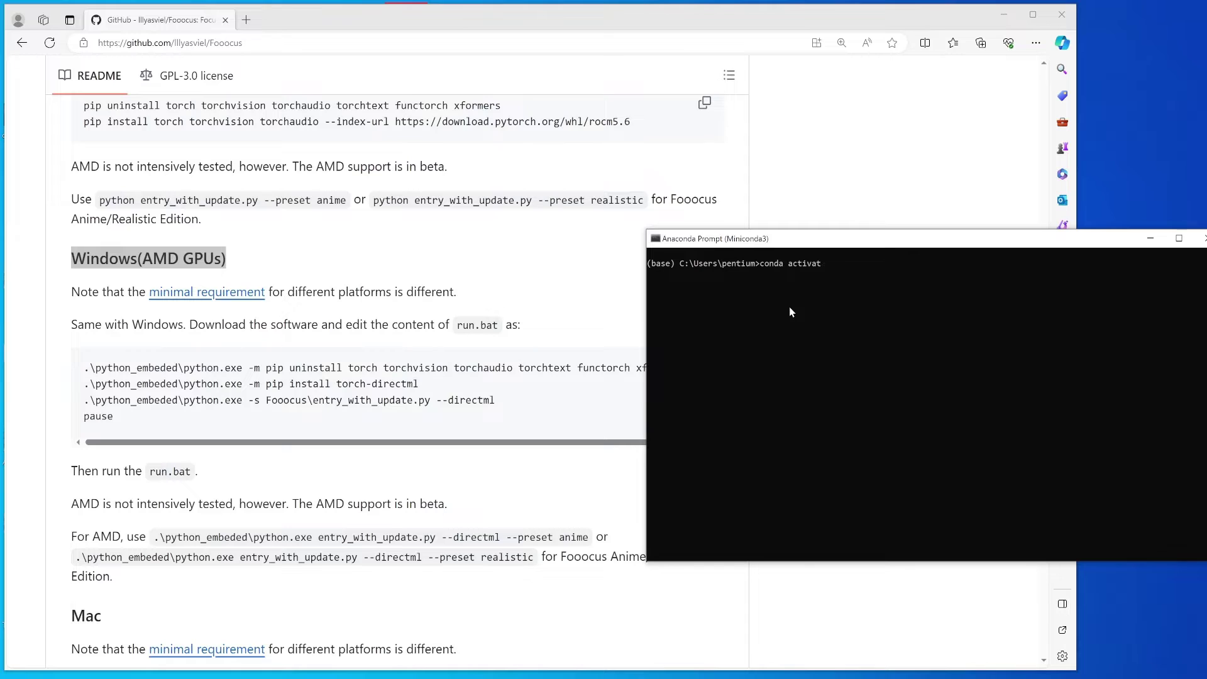
key("BackSpace")
key("BackSpace")
key("BackSpace")
key("BackSpace")
key("BackSpace")
key("BackSpace")
key("BackSpace")
key("BackSpace")
type("create -n foooo")
key("BackSpace")
type("cus python=3.10.12")
key("Return")
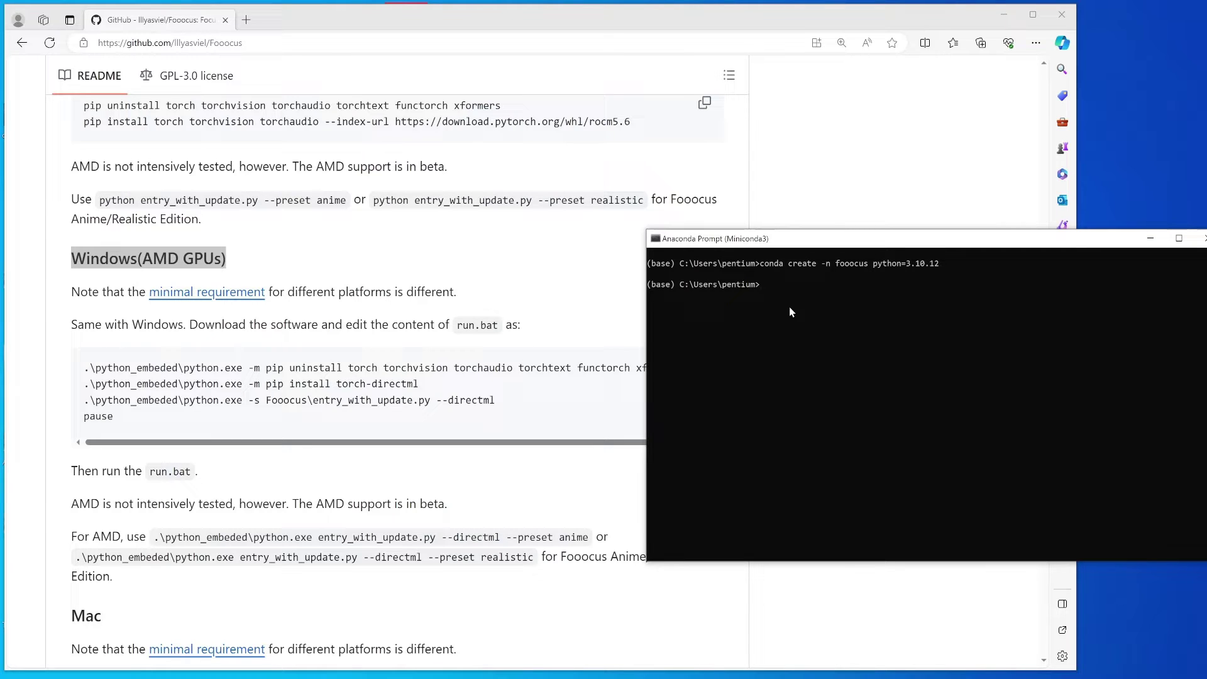
Activate the fooocus environment and begin a 'git clone' command.
type("conda activate fooocus")
key("Return")
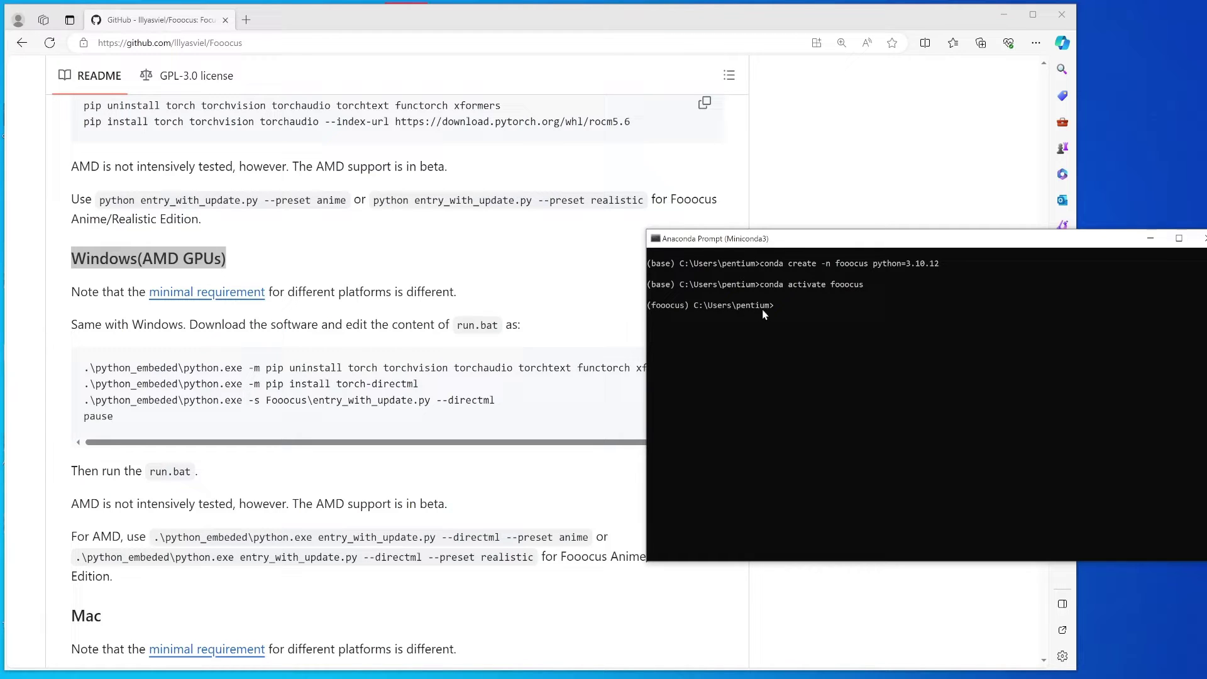
type("git clone")
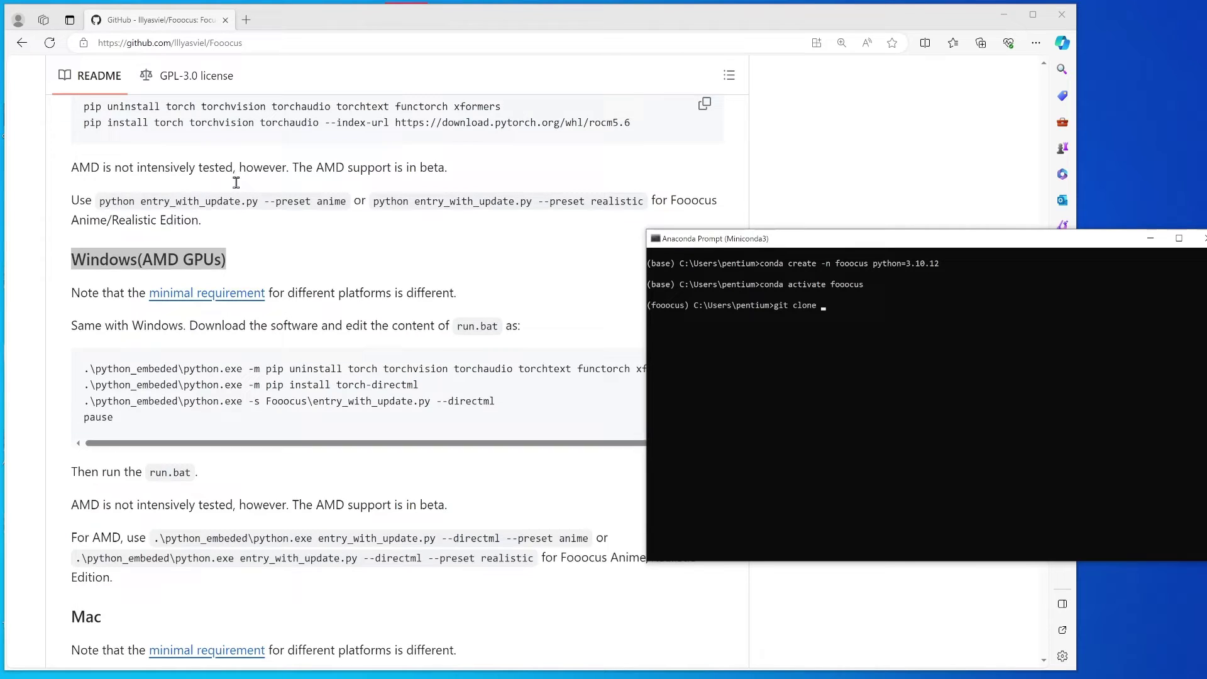
scroll(587, 184, "up", 15)
scroll(587, 183, "down", 10)
scroll(586, 184, "up", 2)
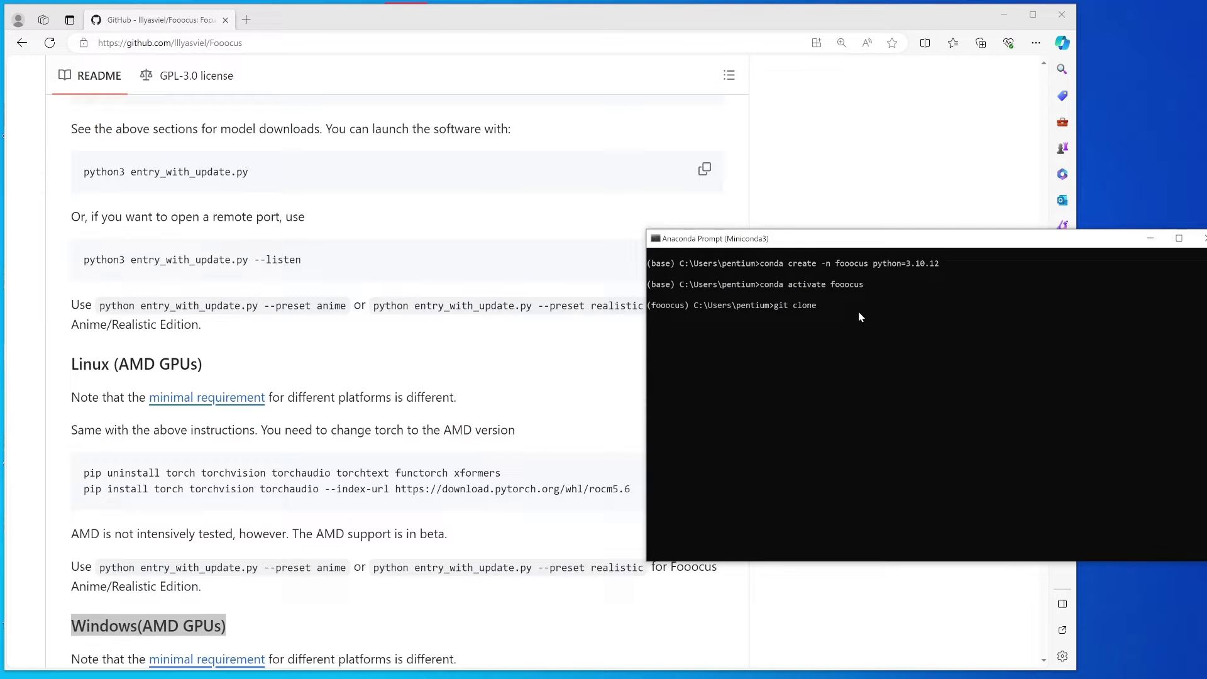
left_click(856, 187)
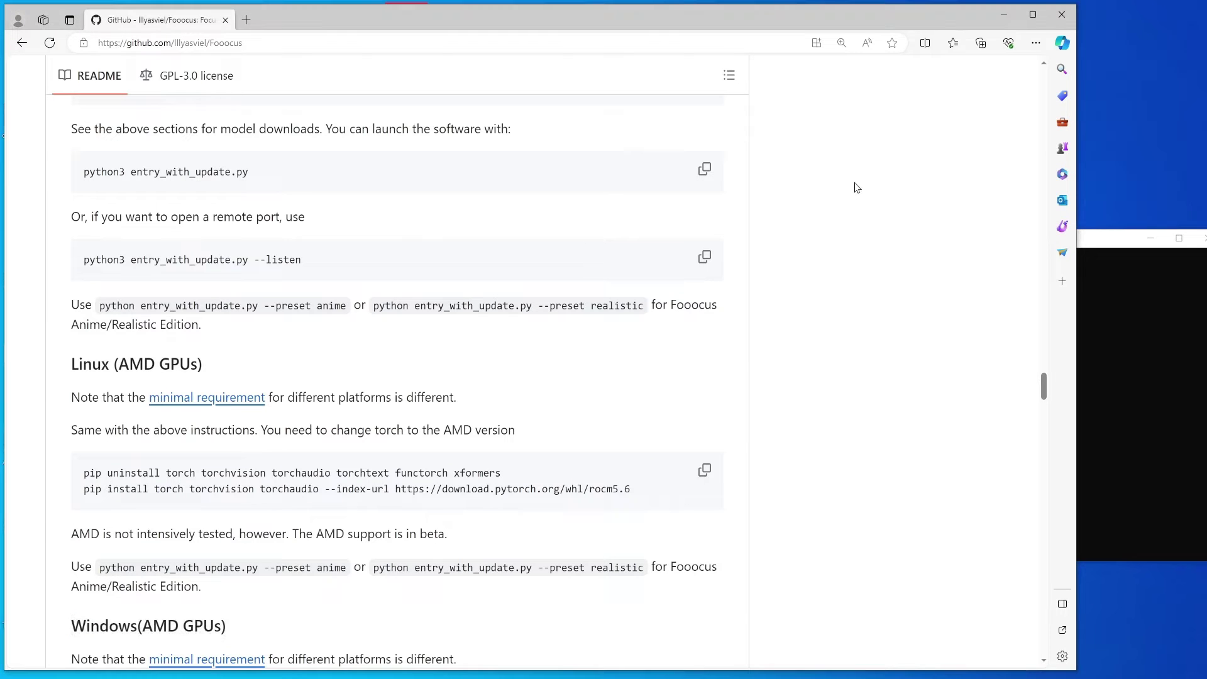
Clone the Fooocus repository by pasting its GitHub clone URL after git clone.
key("Home")
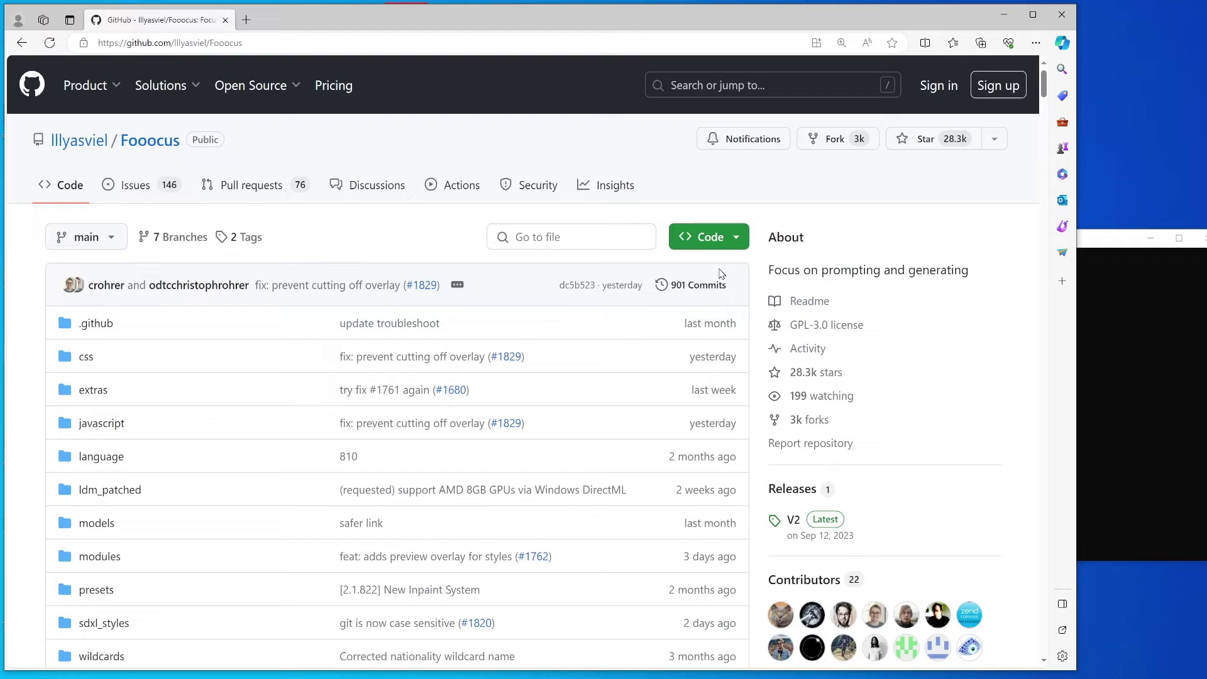
left_click(729, 250)
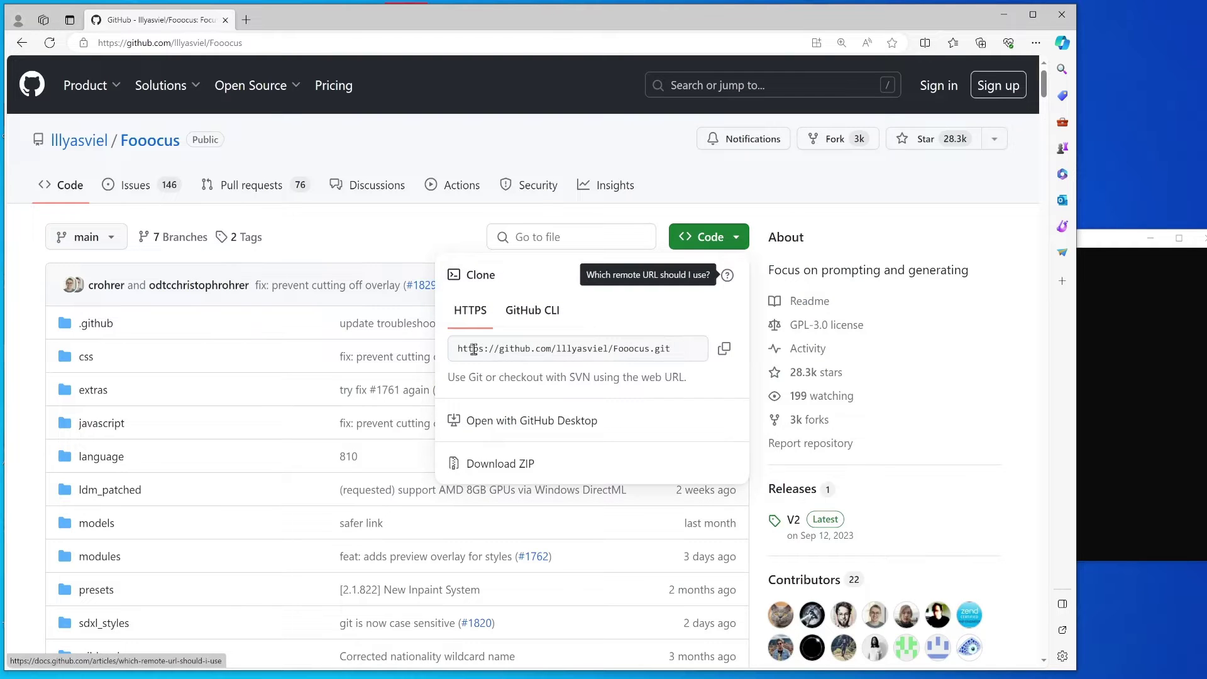
left_click(528, 357)
left_click(724, 348)
left_click(1088, 359)
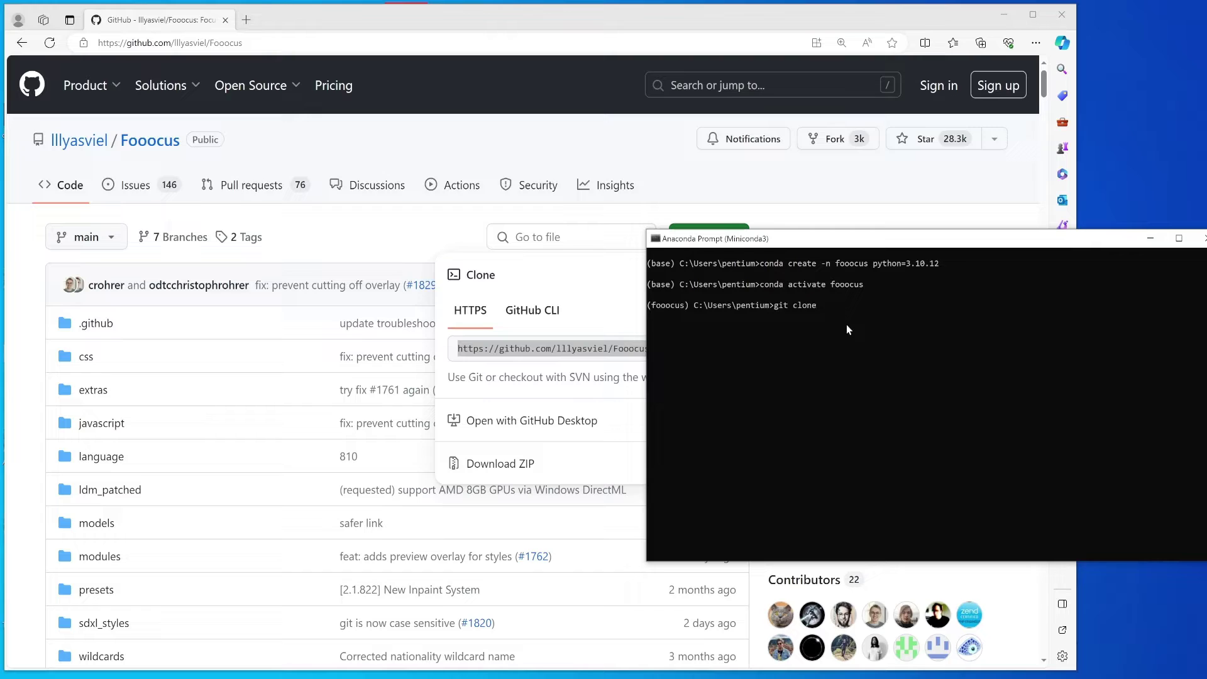
left_click(525, 368)
left_click_drag(458, 350, 530, 350)
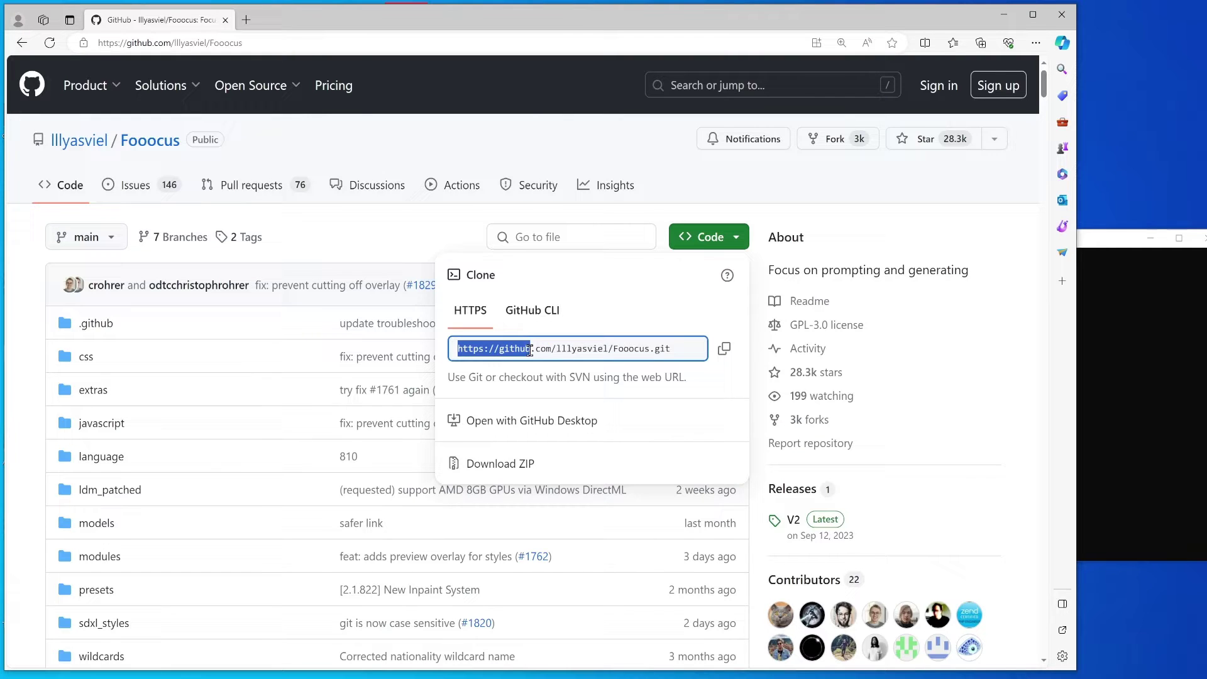
triple_click(530, 350)
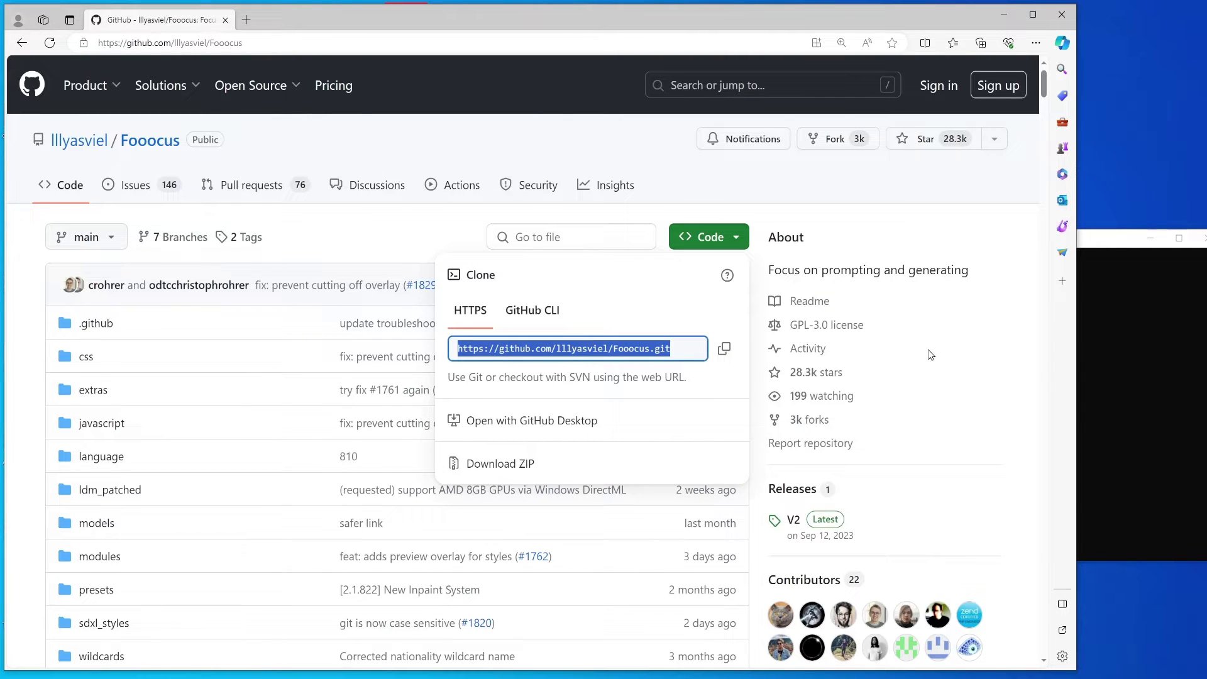
left_click(1094, 352)
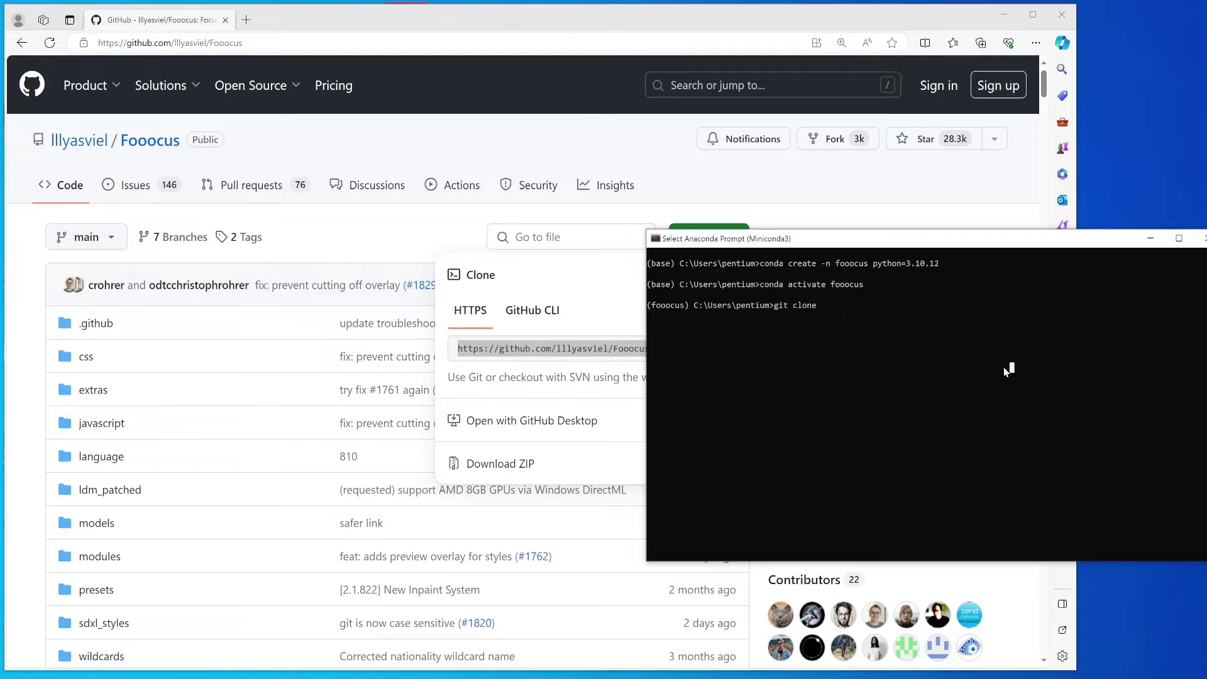
right_click(953, 357)
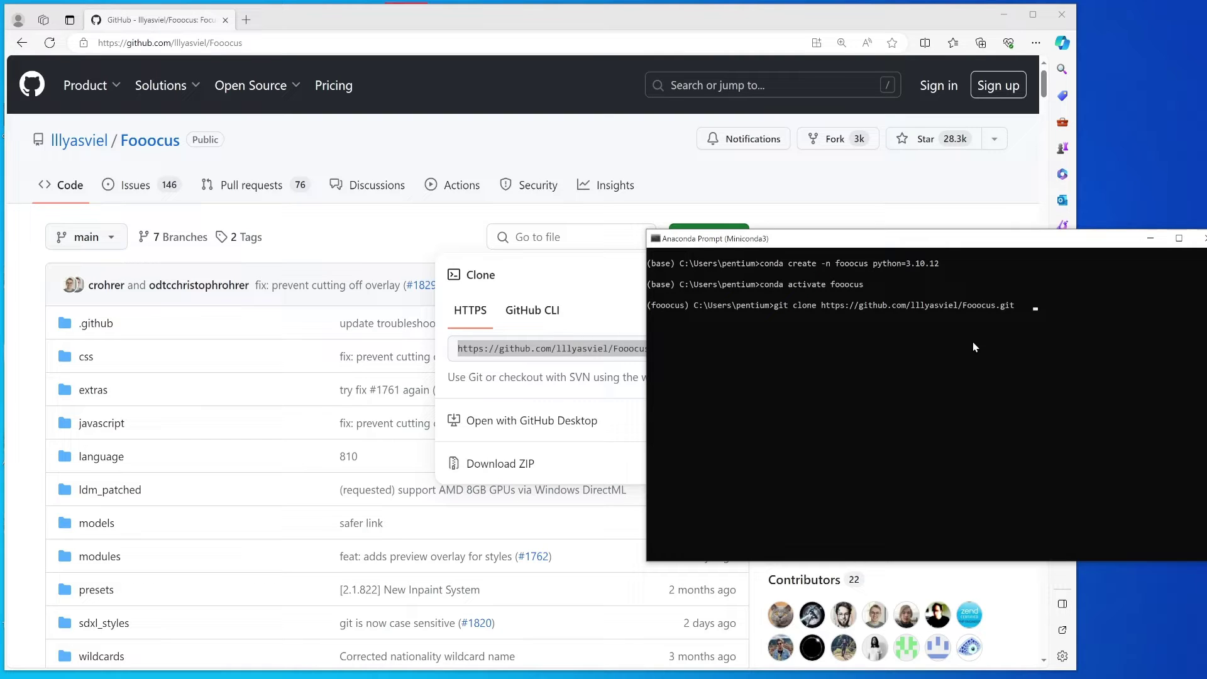
key("Return")
Switch to D:\WorkSpace\Fooocus and clear the console.
type("cd Fooocus")
key("Return")
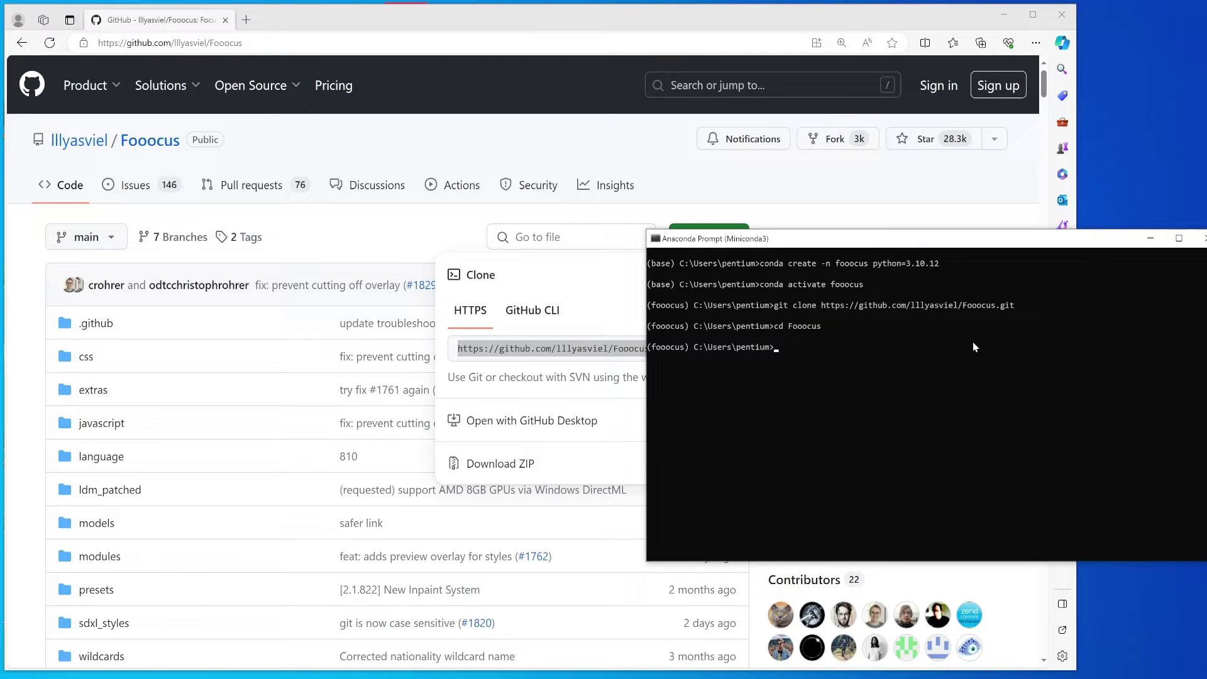
left_click(932, 400)
type("D:")
key("Return")
type("cd WorkSpace\\Fooocus")
key("Return")
key("ctrl+l")
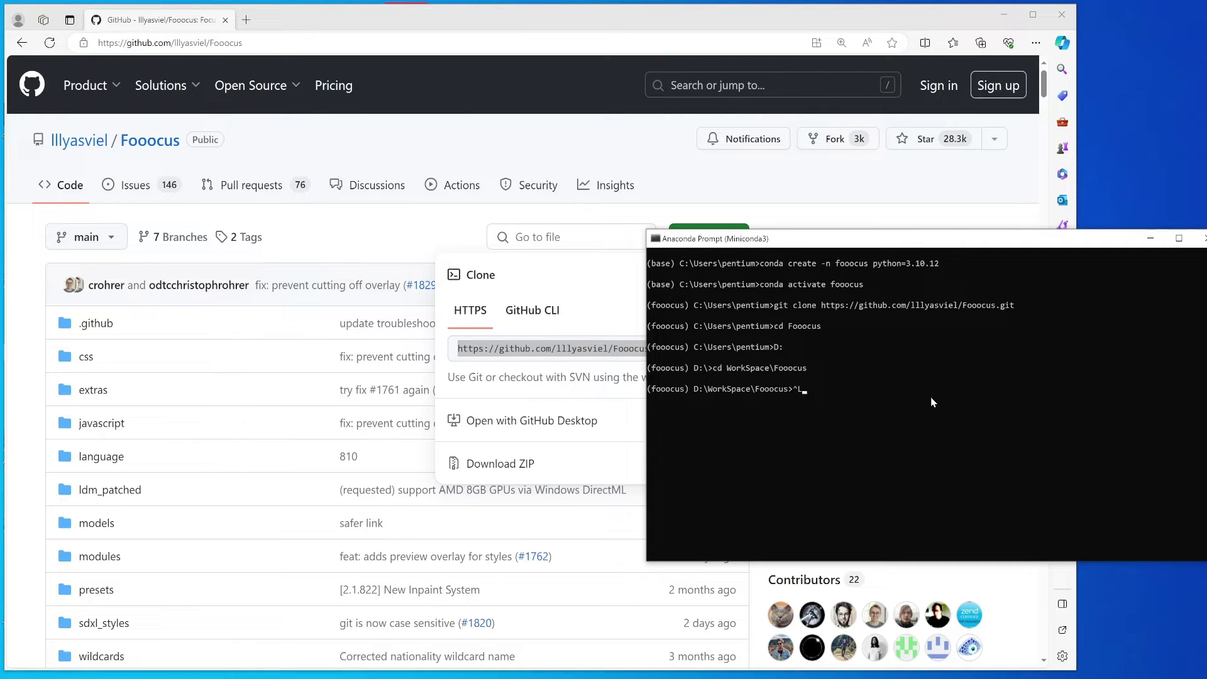
key("Return")
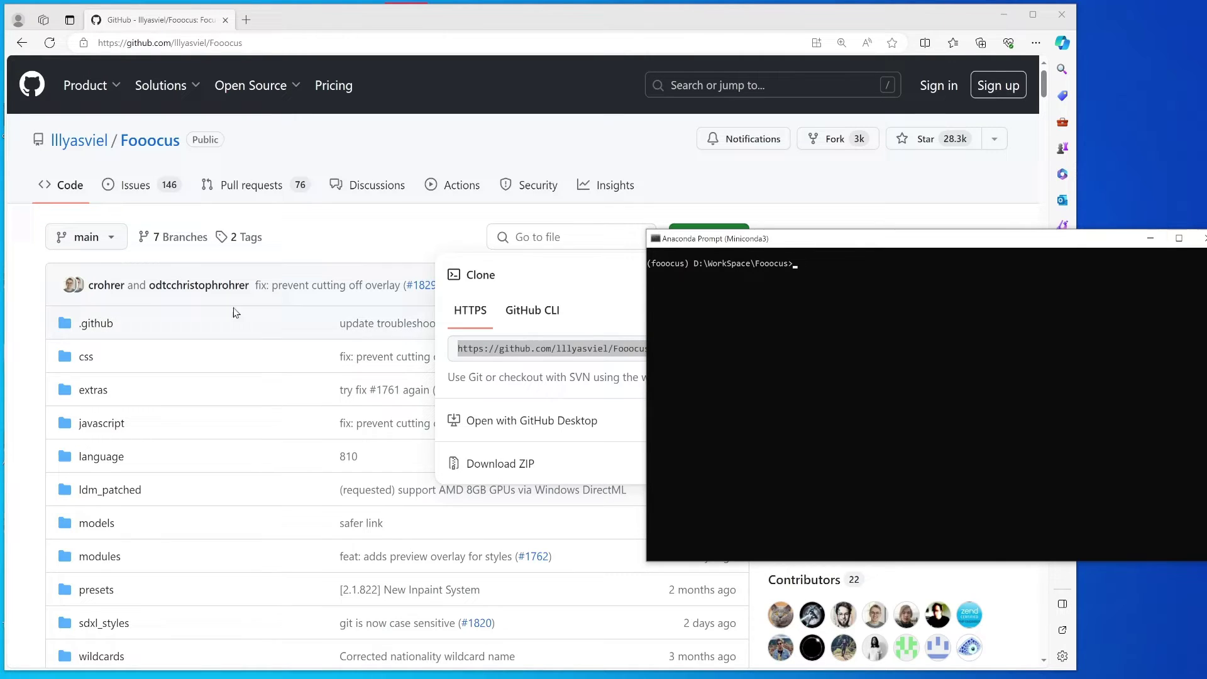
Search the README page for 'torch-directml' to locate the Windows (AMD GPUs) commands.
left_click(28, 287)
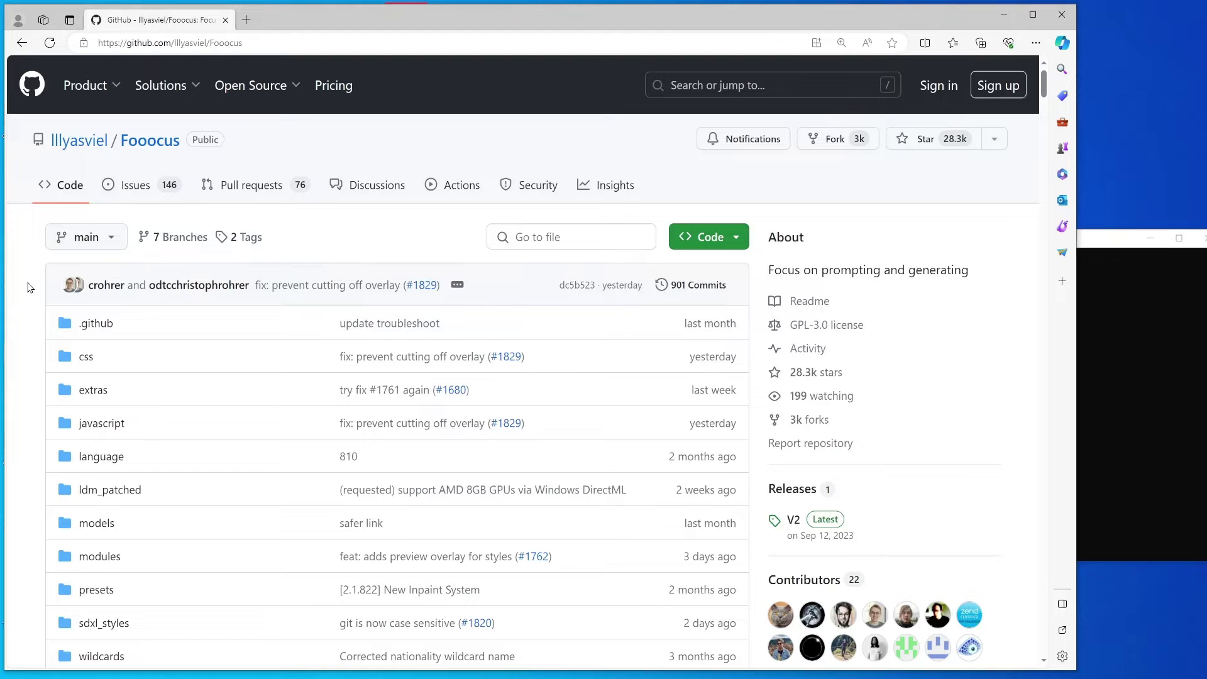
key("ctrl+f")
type("directml")
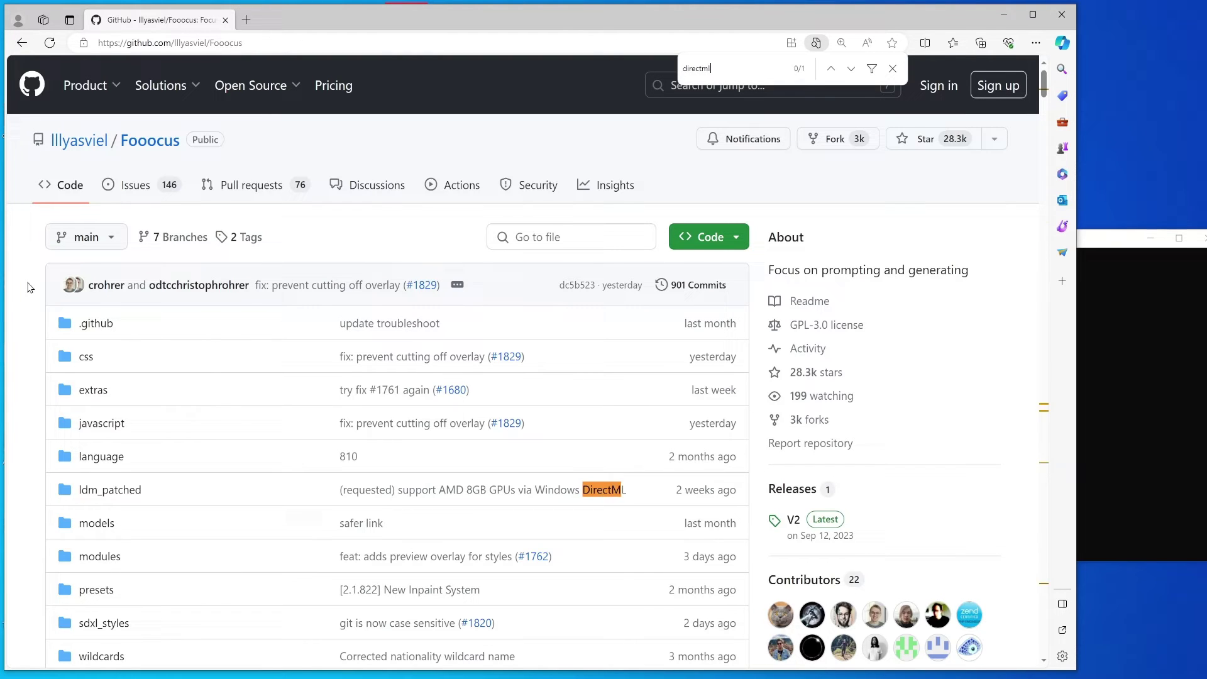
key("BackSpace")
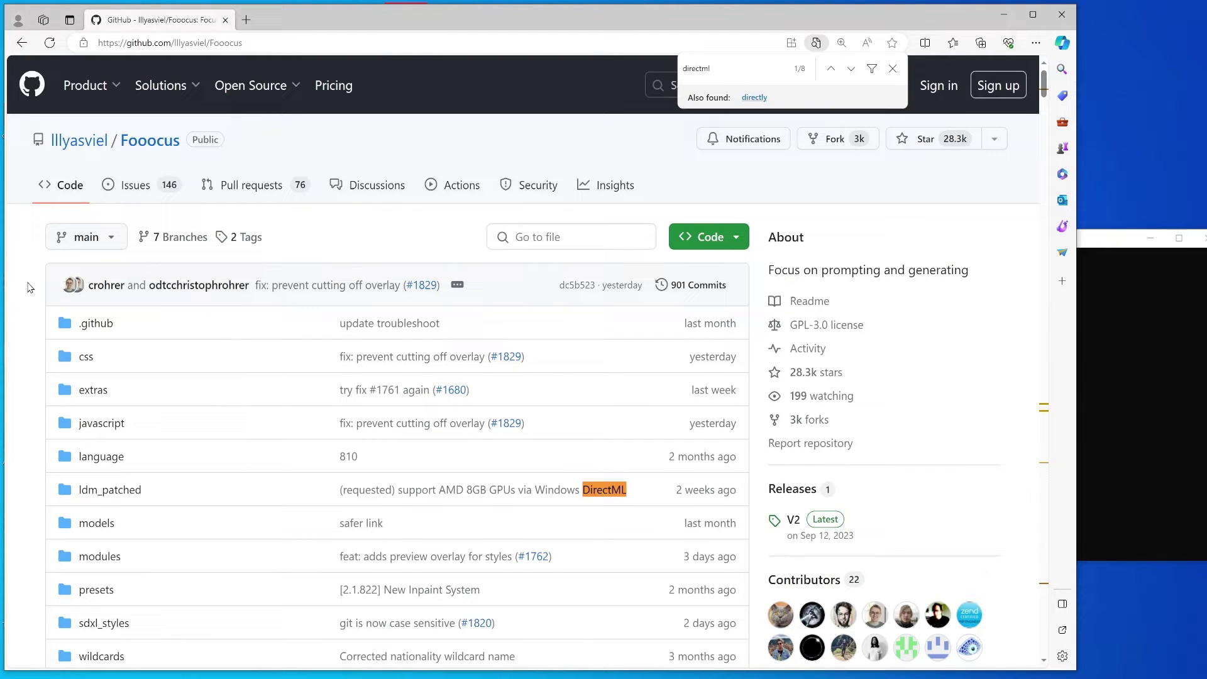
type("torch-")
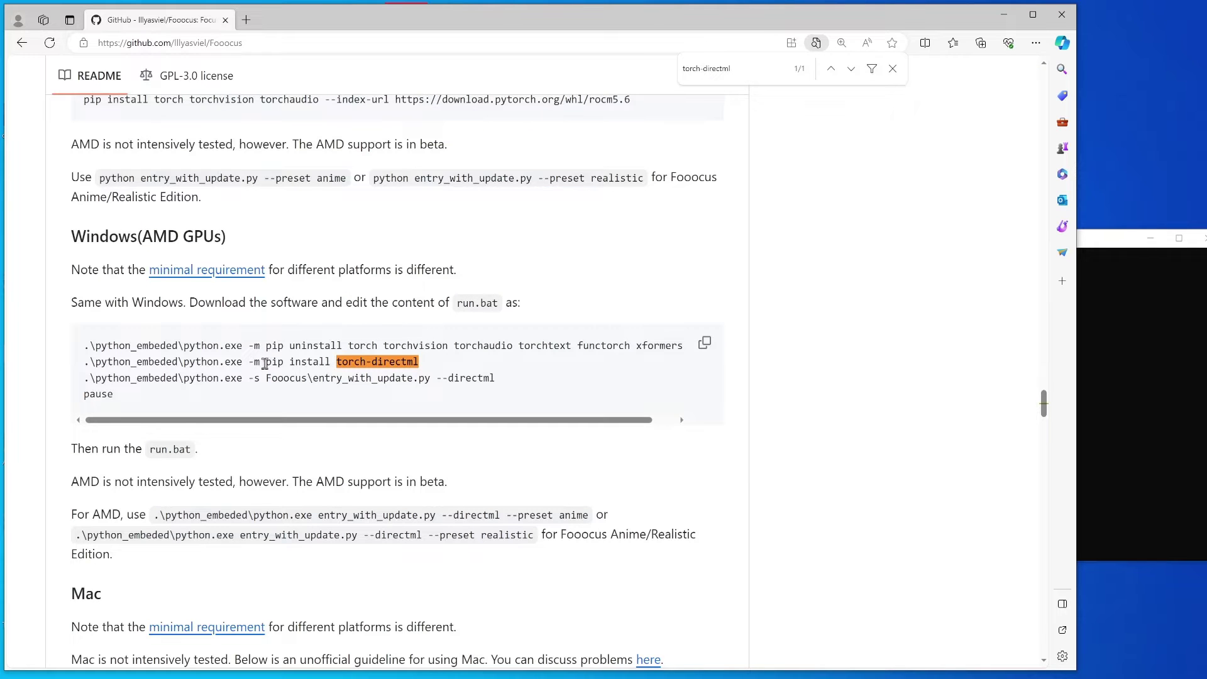
Install torch-directml by pasting 'pip install torch-directml' from the README and running it.
left_click_drag(266, 362, 418, 361)
key("ctrl+c")
left_click(1118, 345)
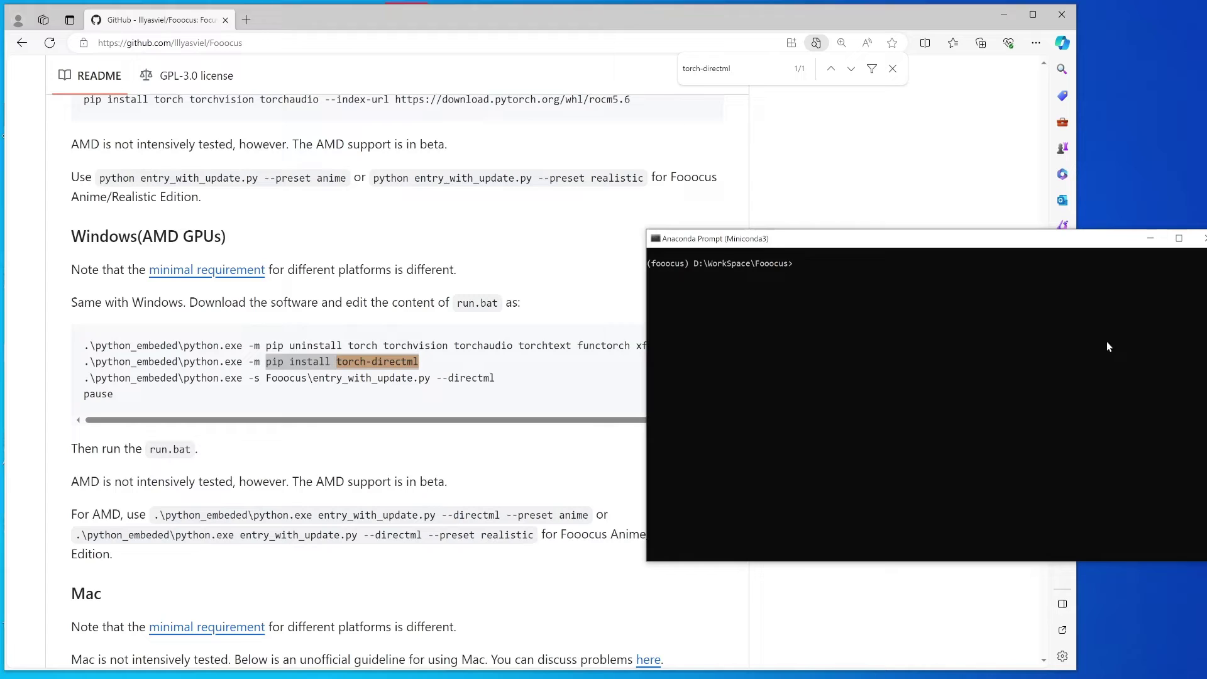
right_click(948, 360)
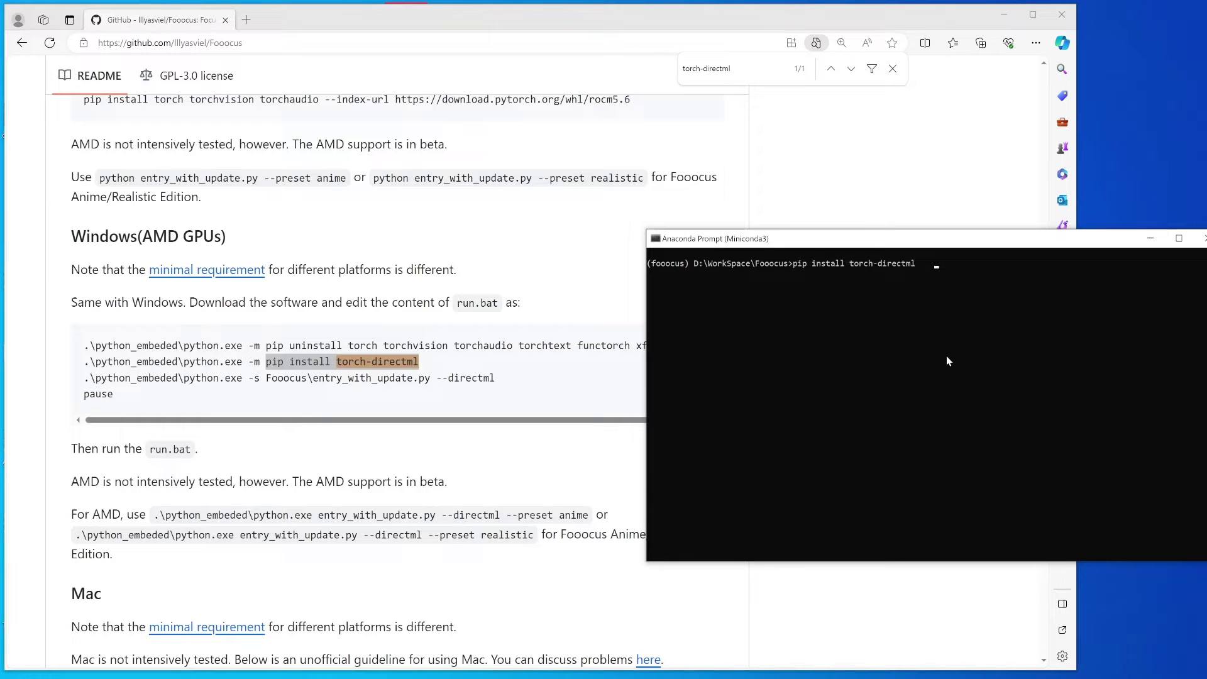
key("Return")
Run pip install -r requirements_versions.txt to install the listed packages.
type("pip i")
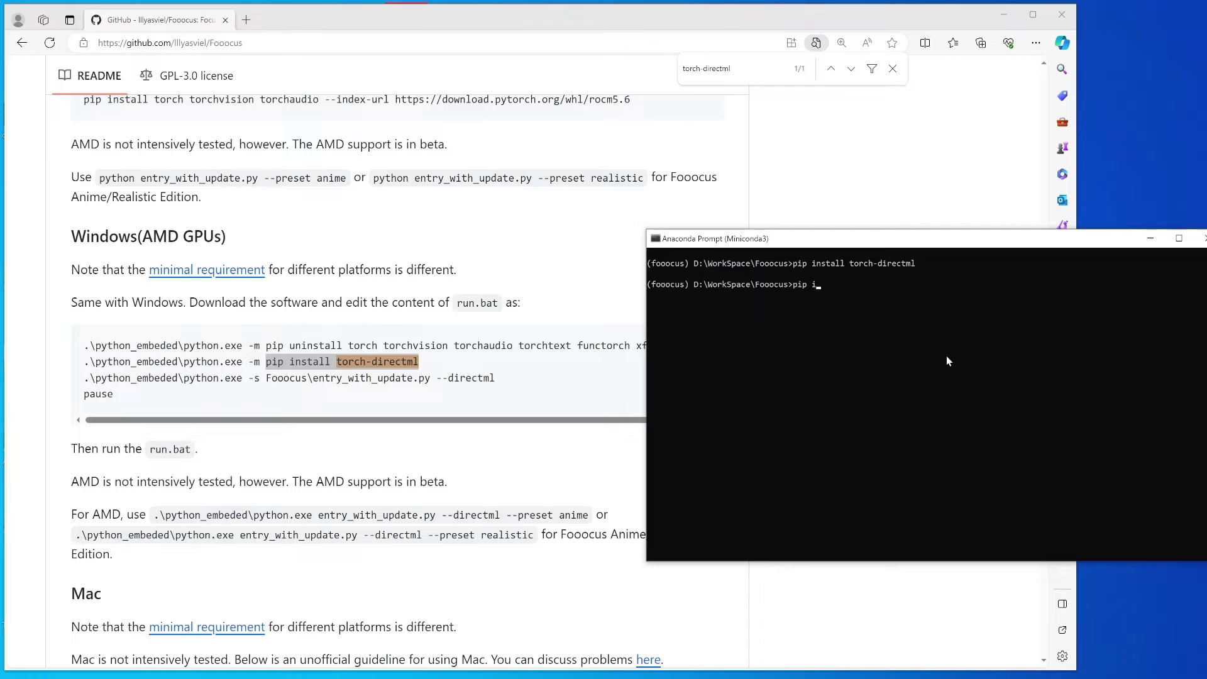
type("nstall -r requ")
key("Tab")
key("Return")
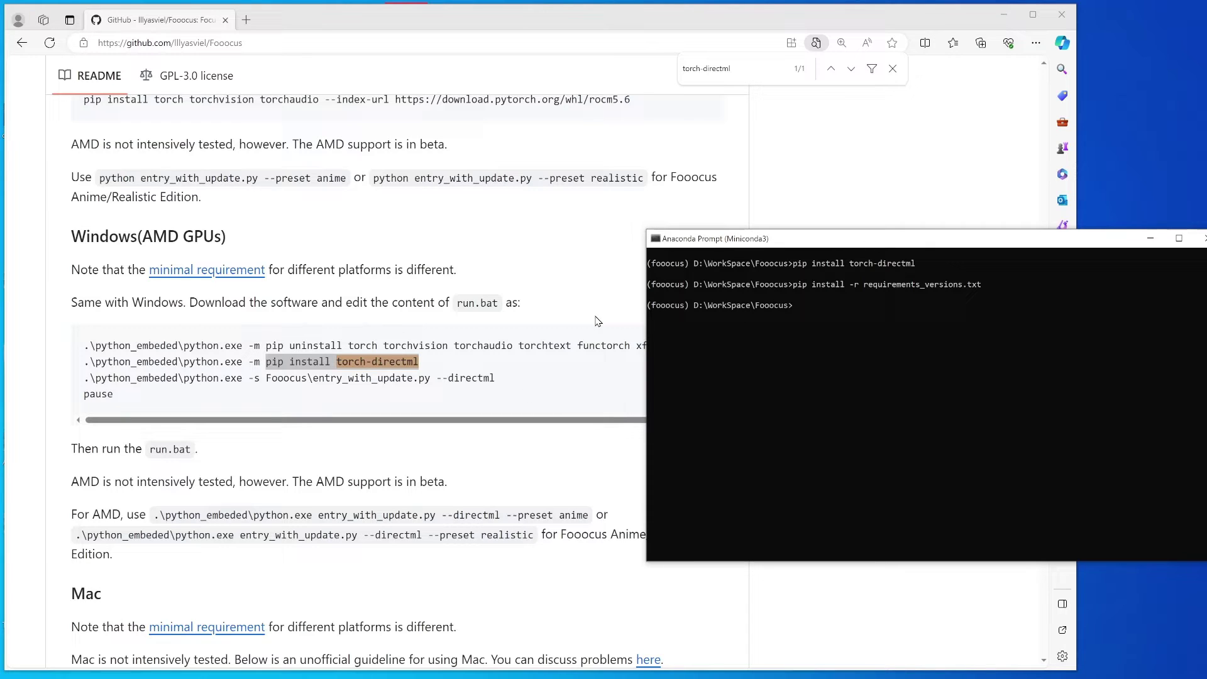
Enter 'python entry_with_update.py --directml' in the prompt, then bring up File Explorer.
left_click(313, 379)
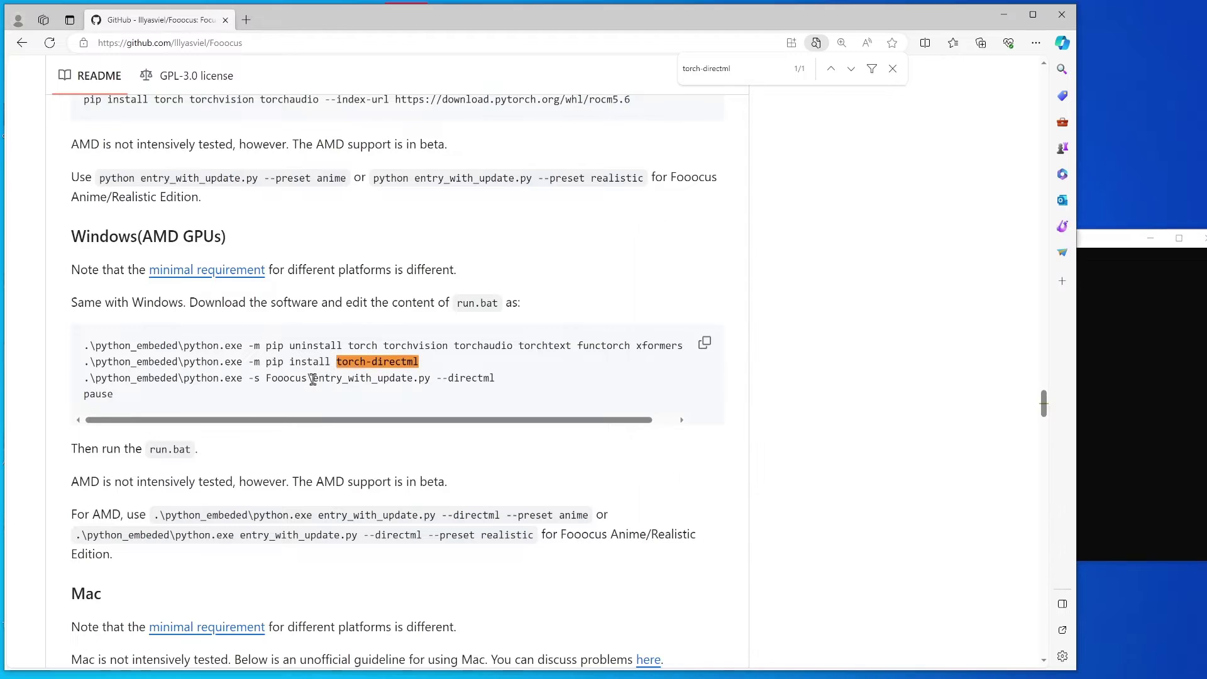
left_click_drag(312, 379, 500, 382)
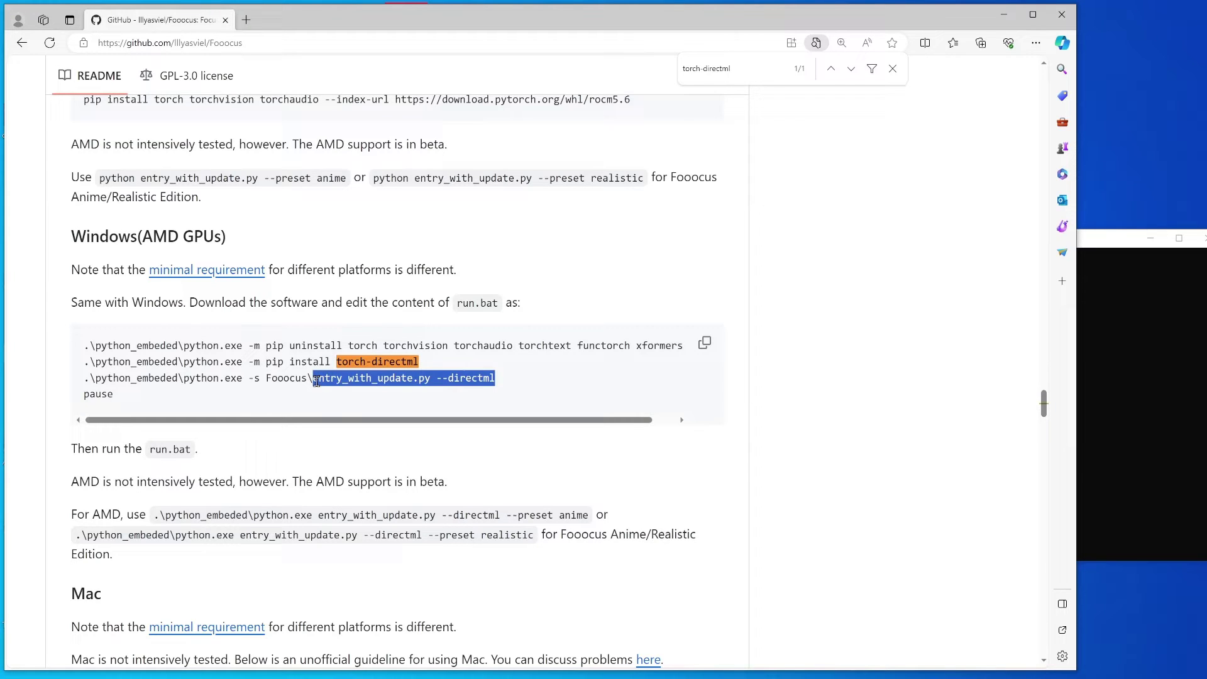
left_click(1203, 343)
type("python")
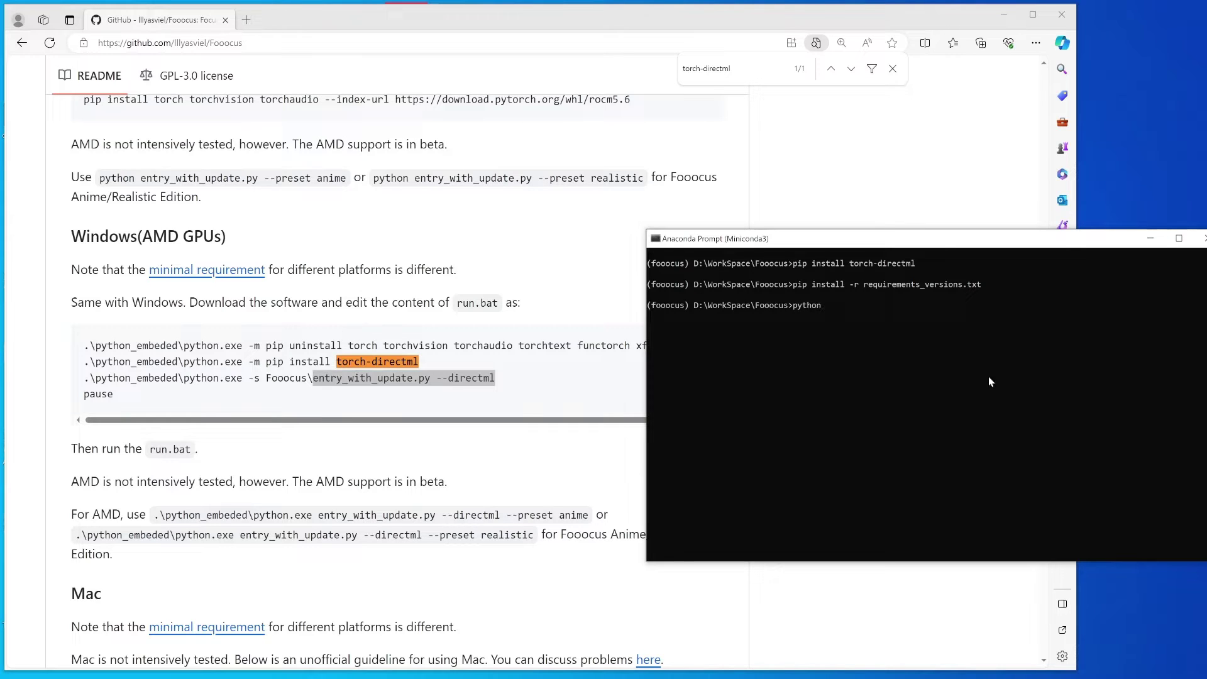
key("ctrl+v")
key("super+e")
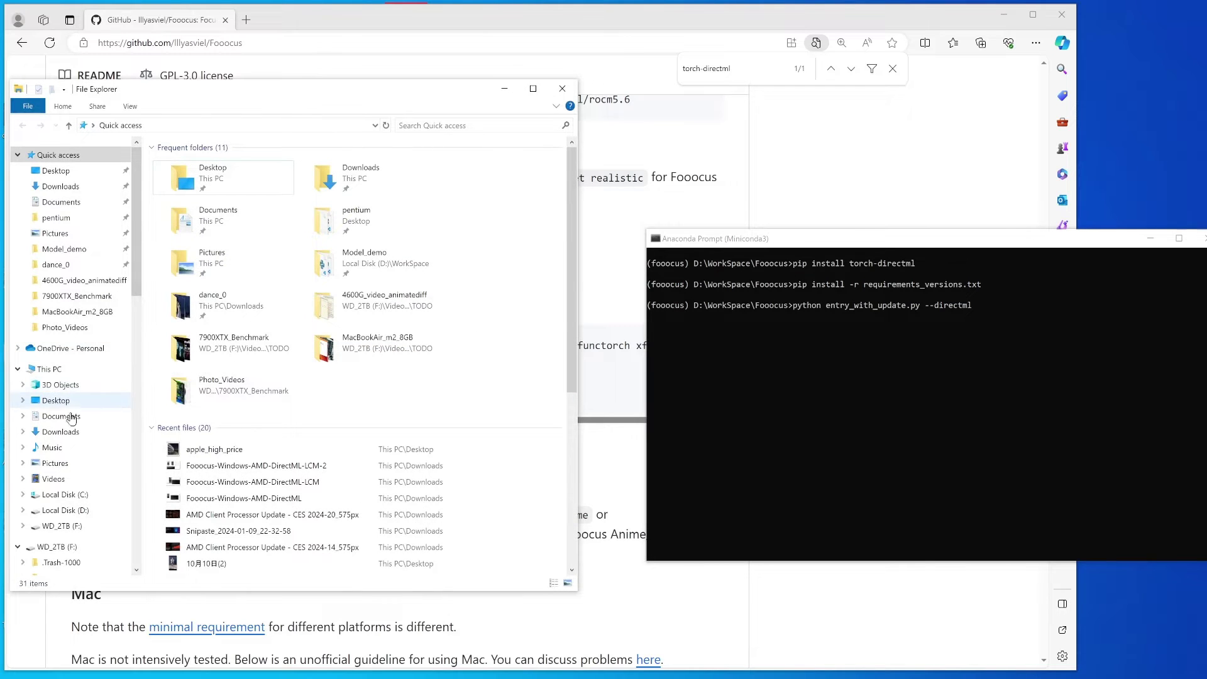
Browse D:\WorkSpace\Fooocus\models\checkpoints to check the juggernautXL and sd_xl model files.
left_click(76, 512)
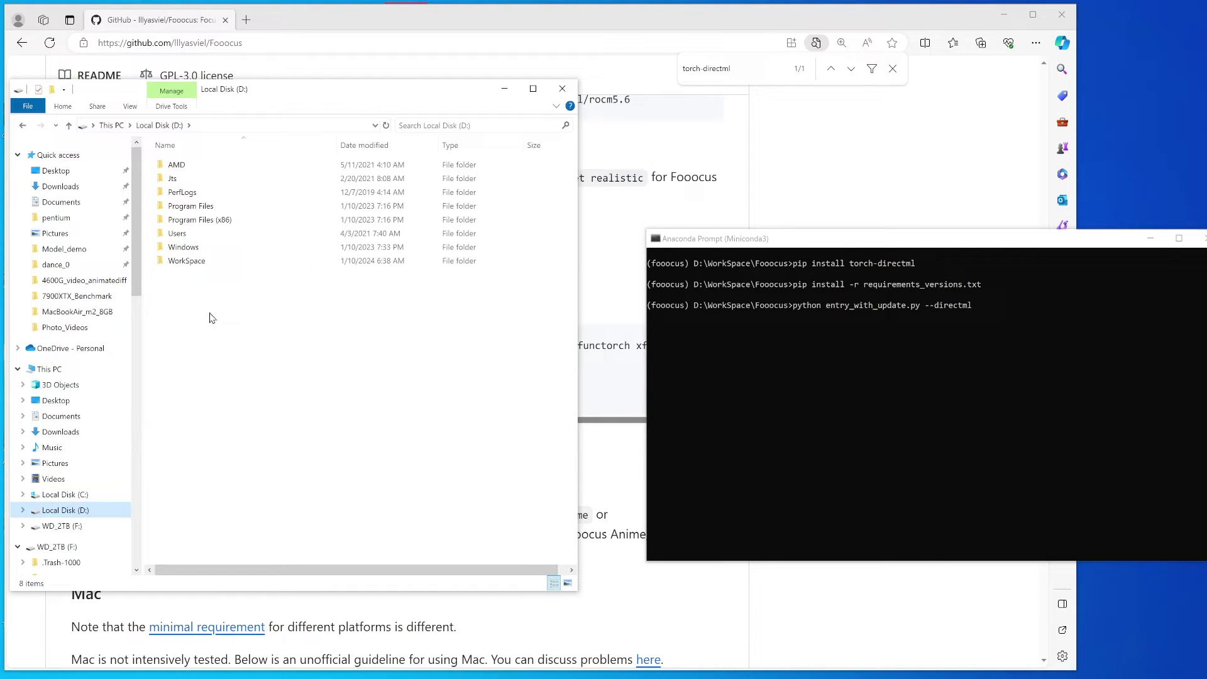
double_click(203, 261)
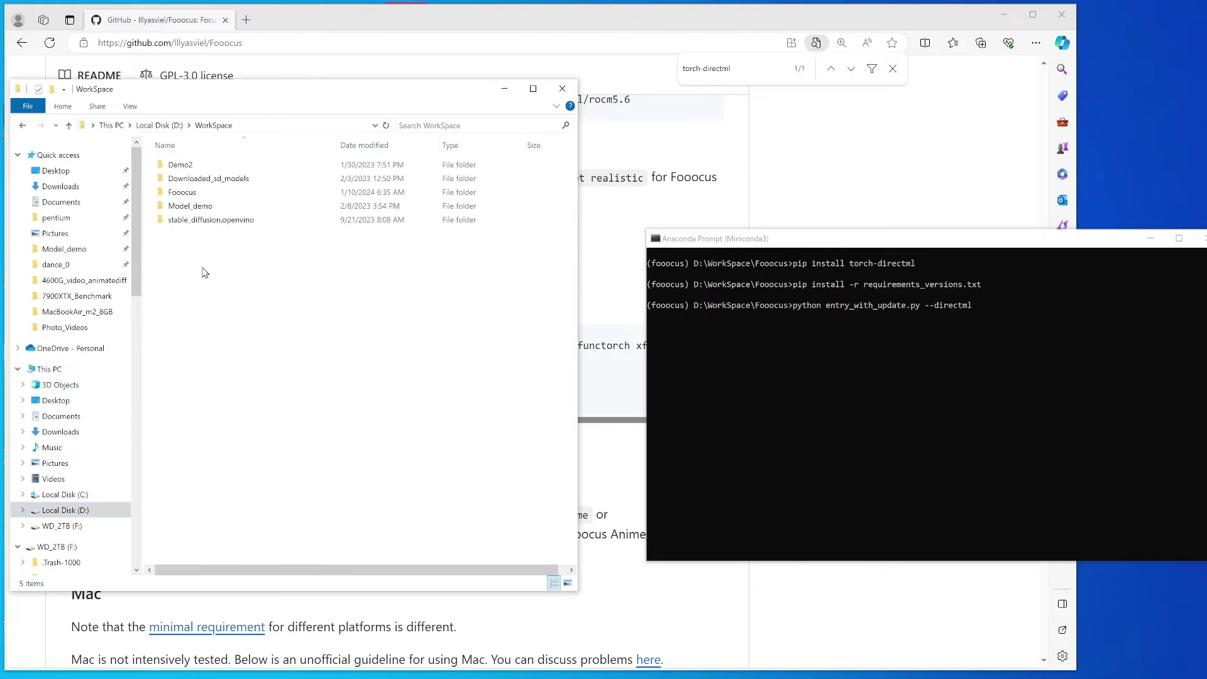
double_click(202, 195)
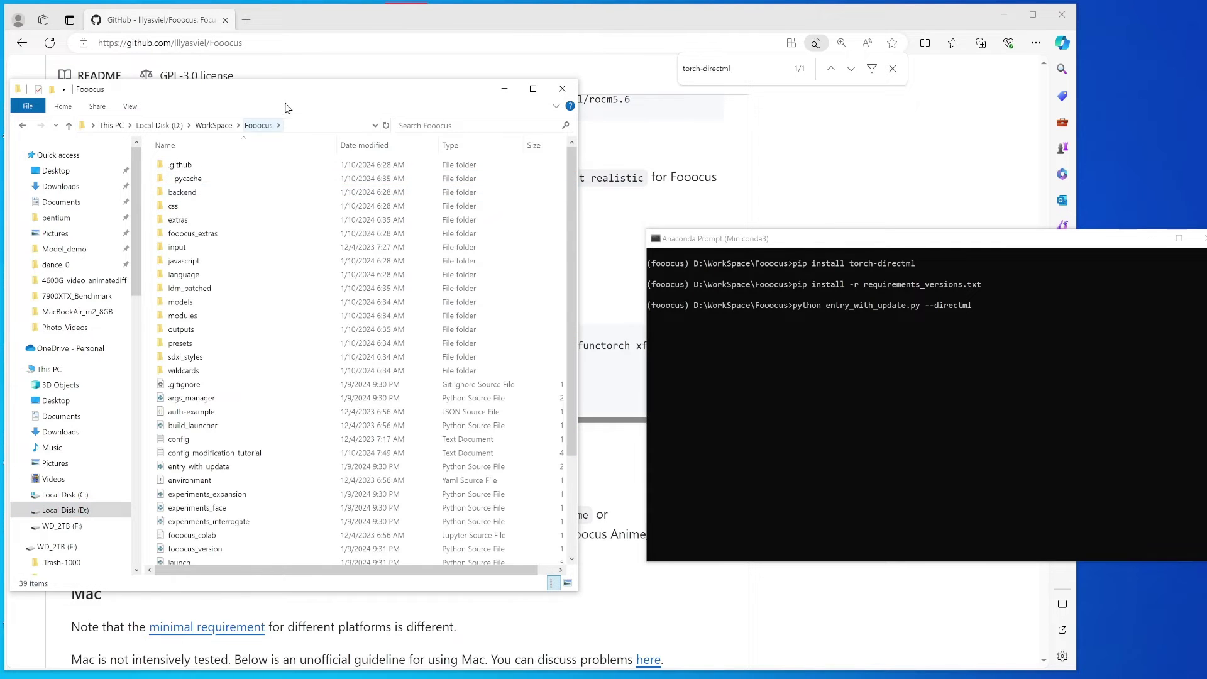
double_click(200, 304)
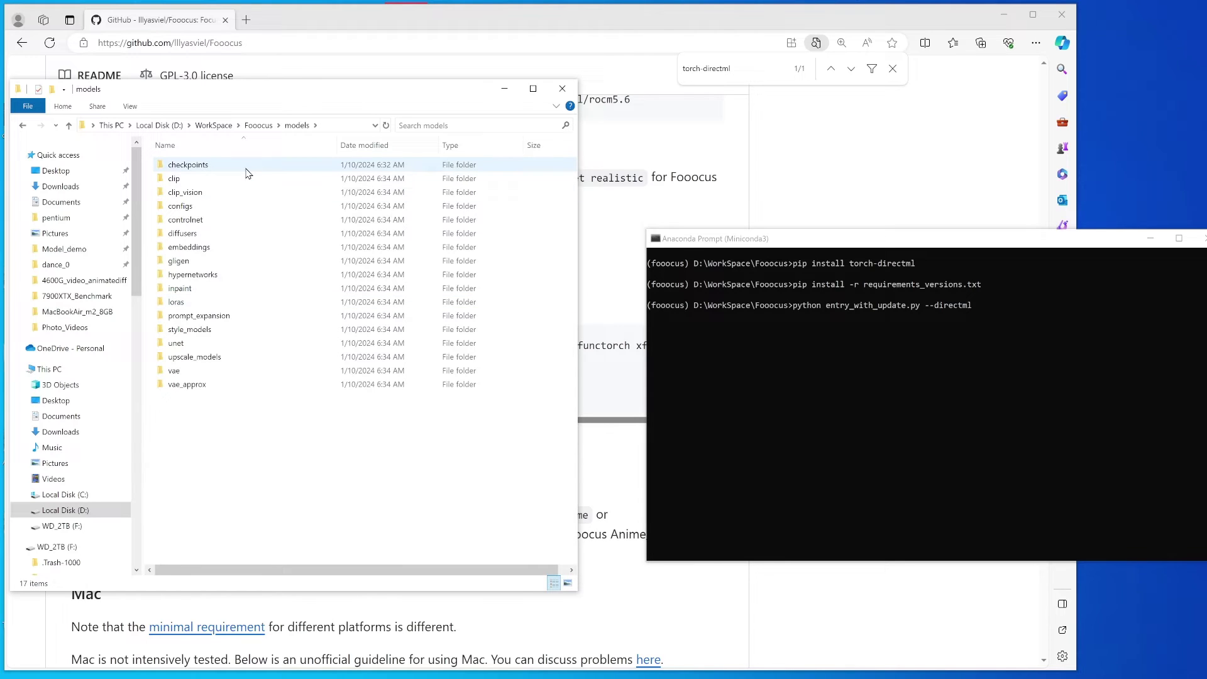
double_click(205, 167)
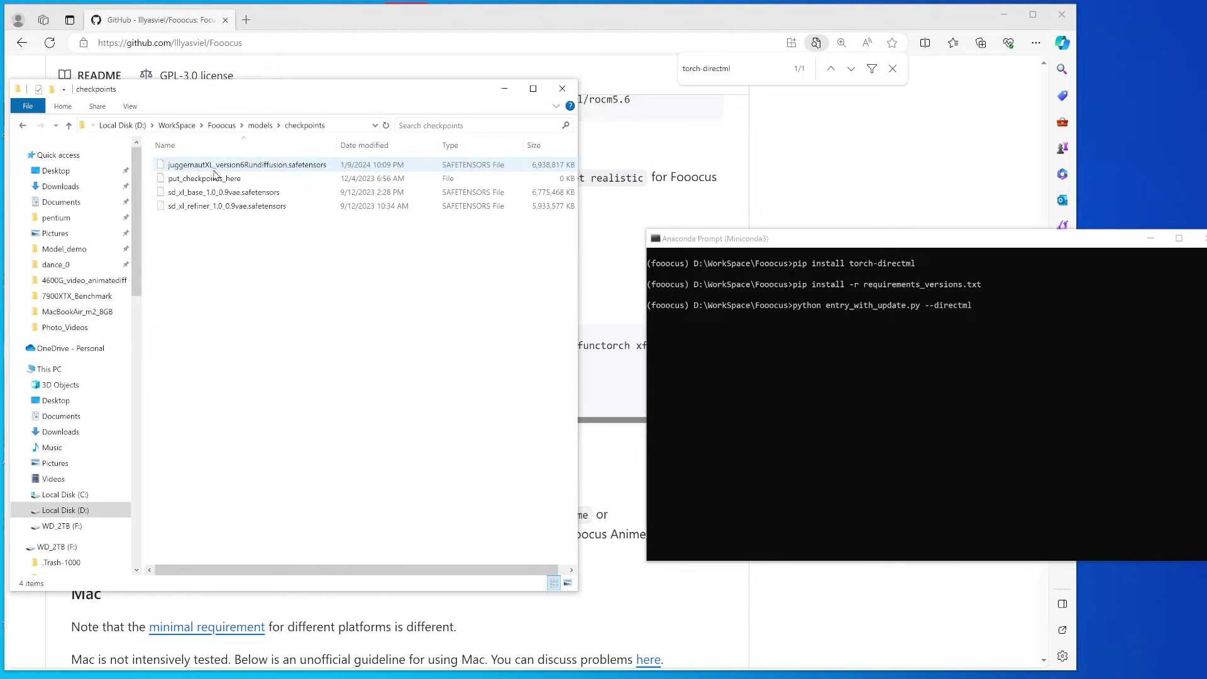
left_click(220, 167)
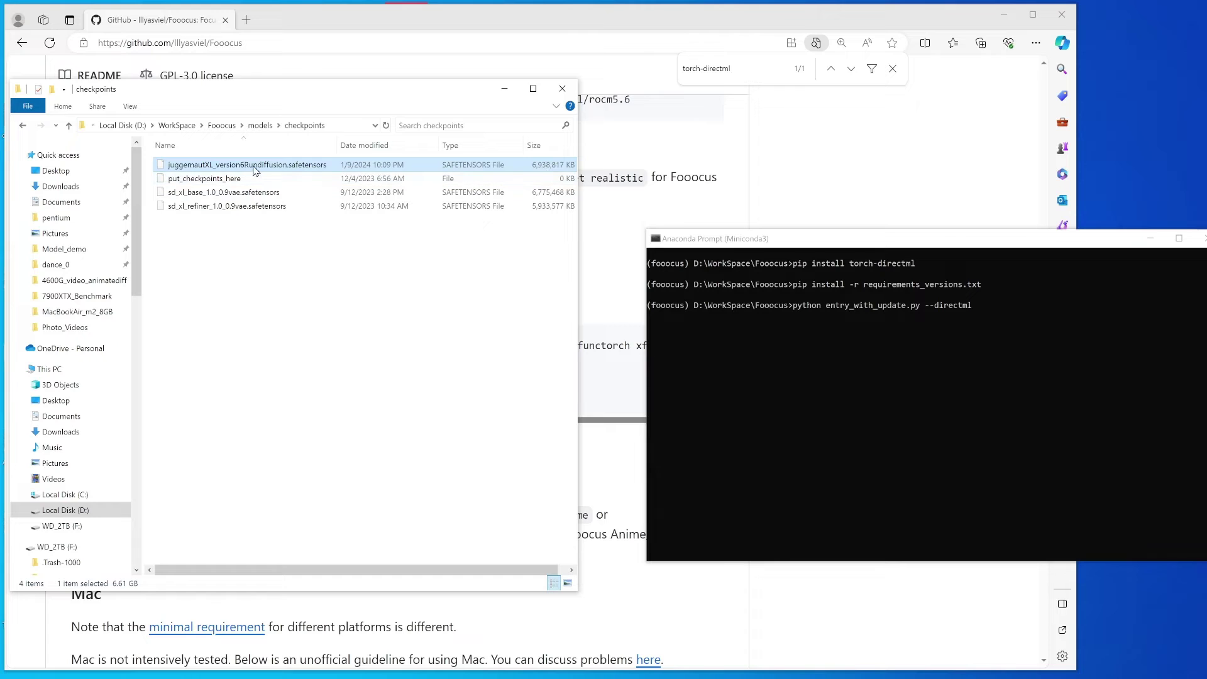
left_click(260, 125)
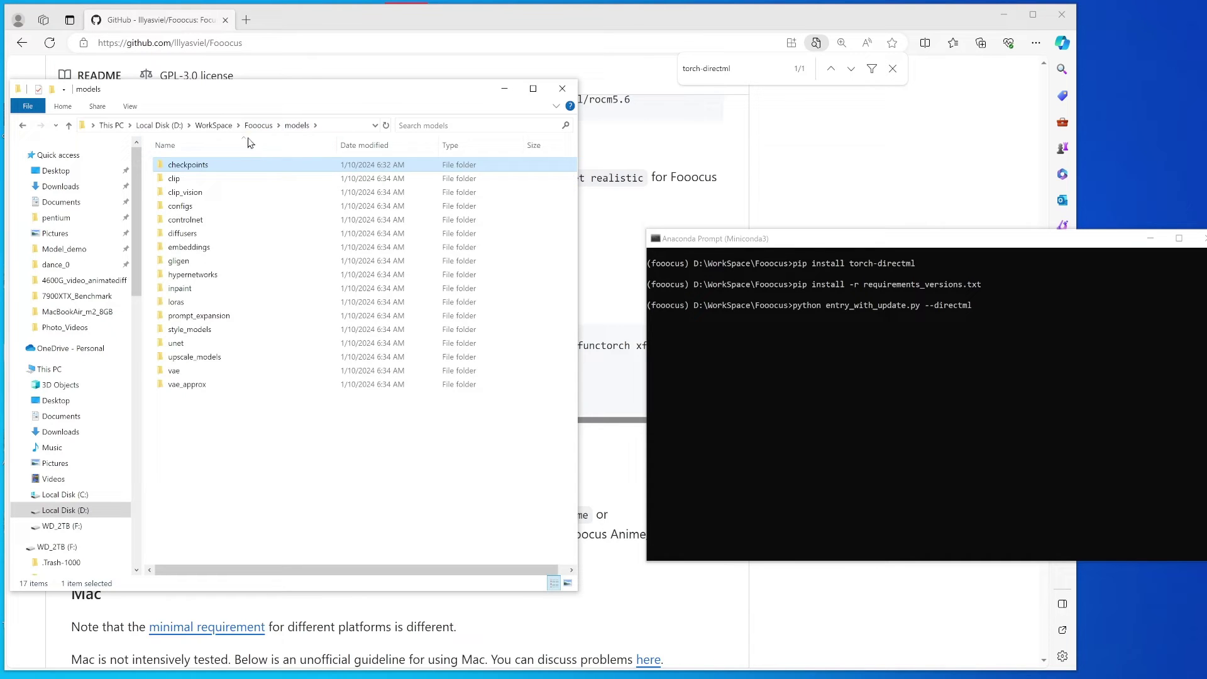
Launch python entry_with_update.py --directml and arrange Task Manager beside the console.
left_click(504, 89)
left_click(1003, 368)
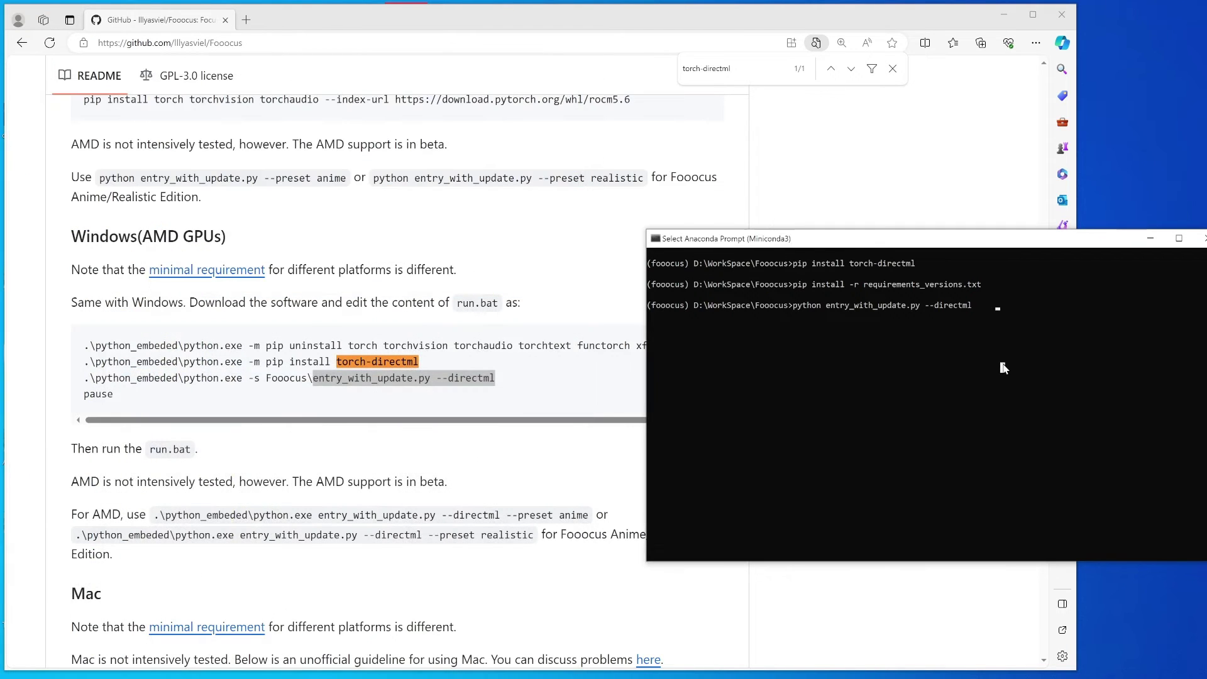
key("Escape")
key("Return")
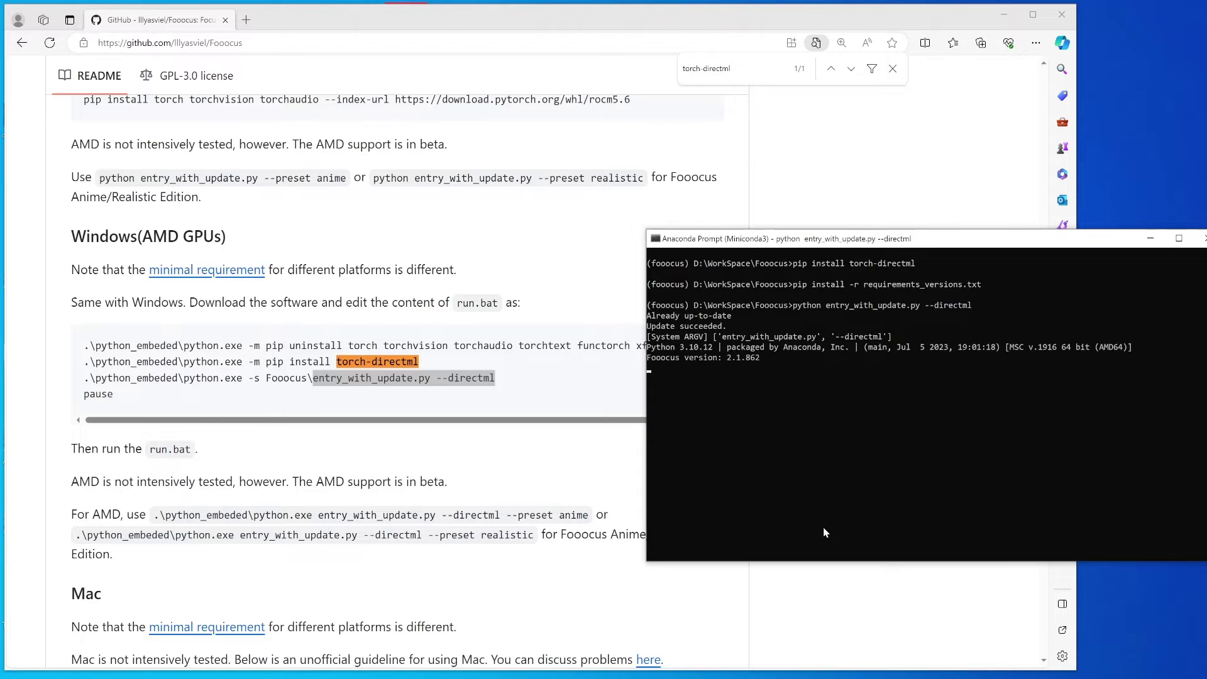
left_click(915, 638)
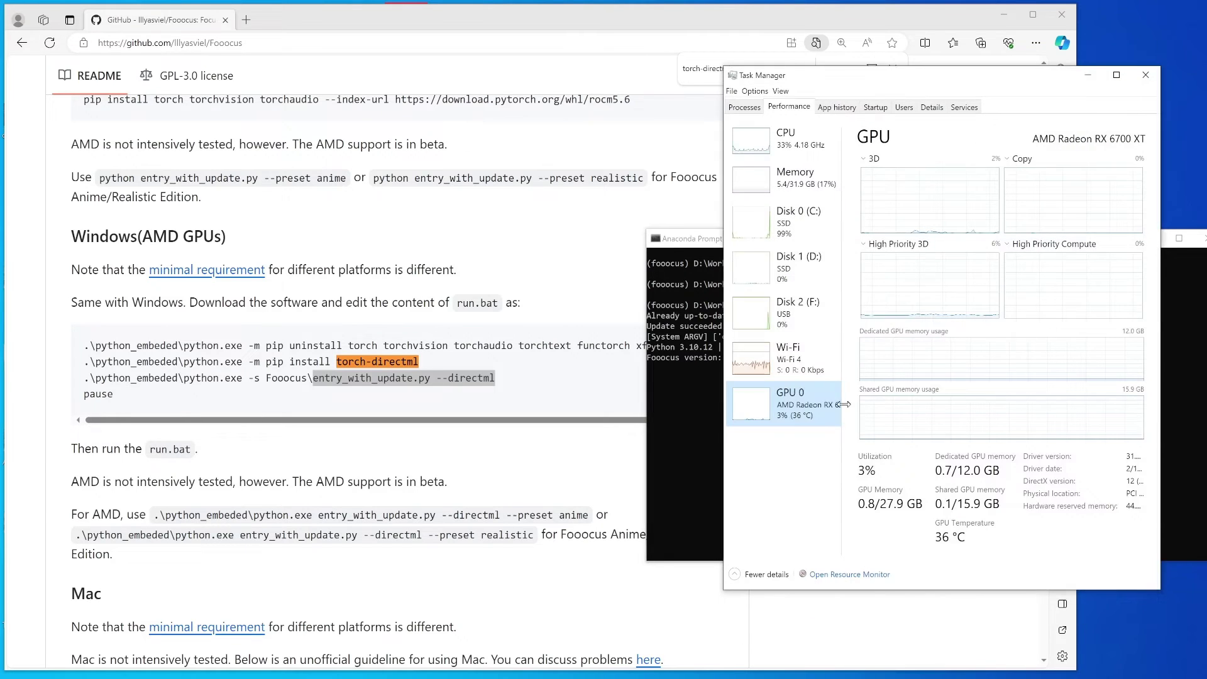
left_click_drag(908, 88, 194, 100)
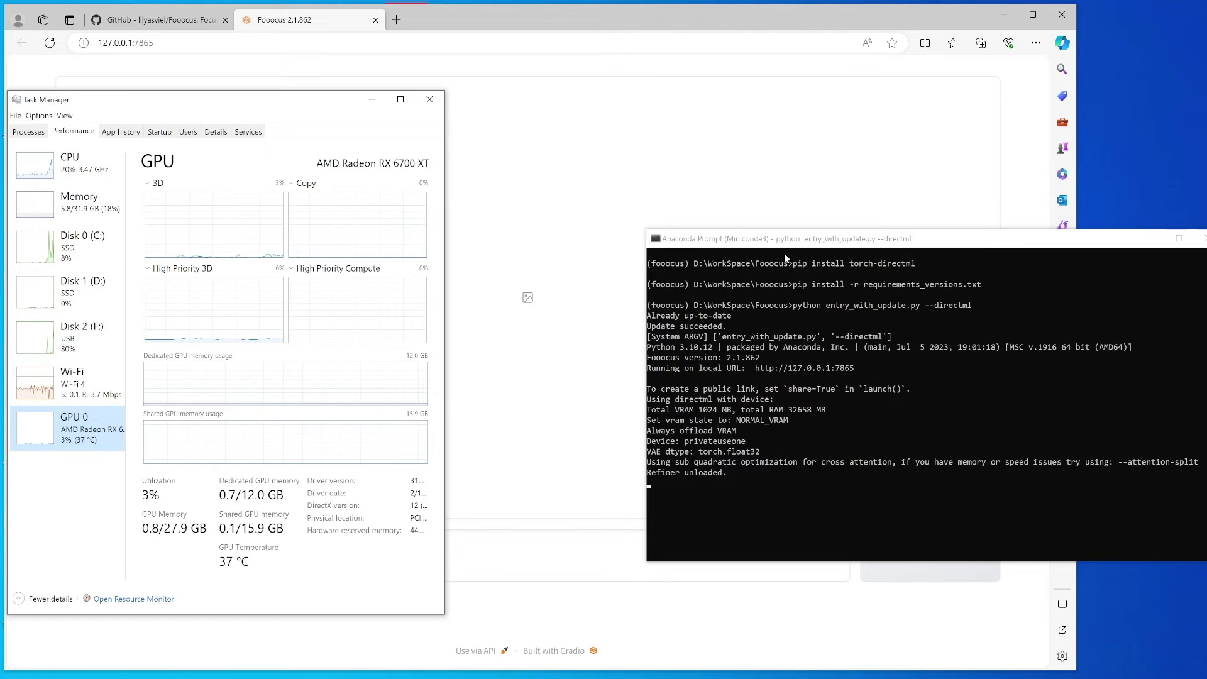
left_click_drag(802, 245, 794, 207)
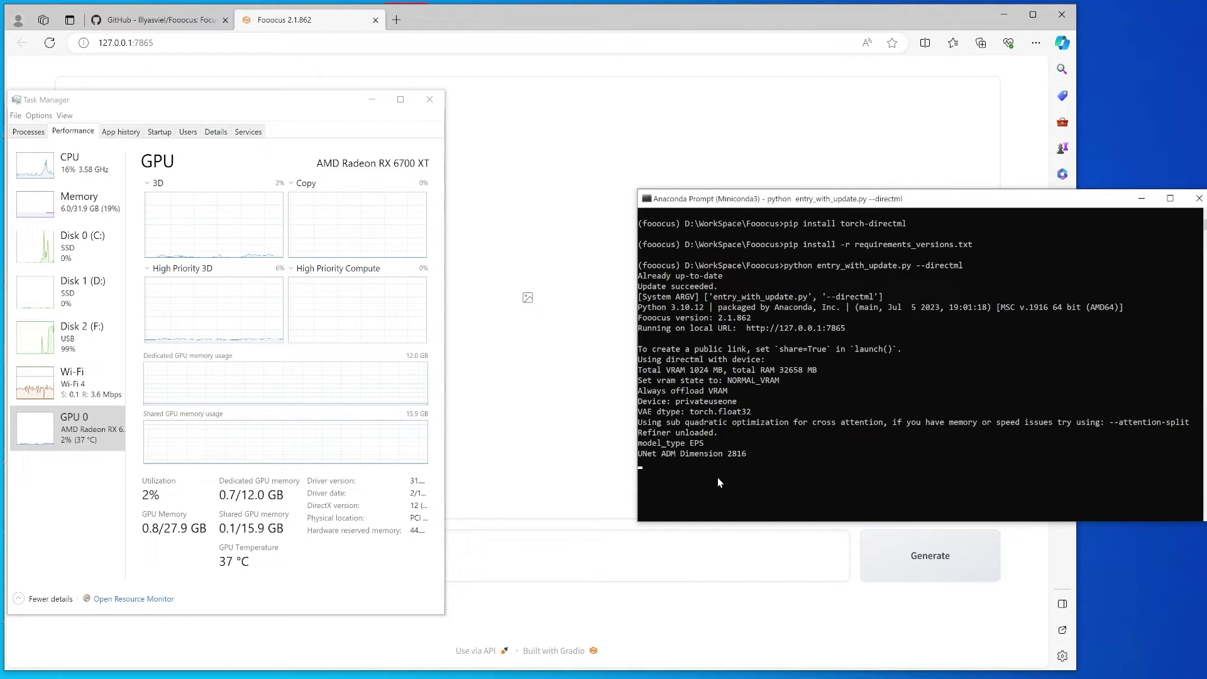
Resize the browser beside the console, select the 'Total VRAM 1024 MB' line, then close Task Manager.
left_click(670, 17)
left_click_drag(1079, 129, 923, 125)
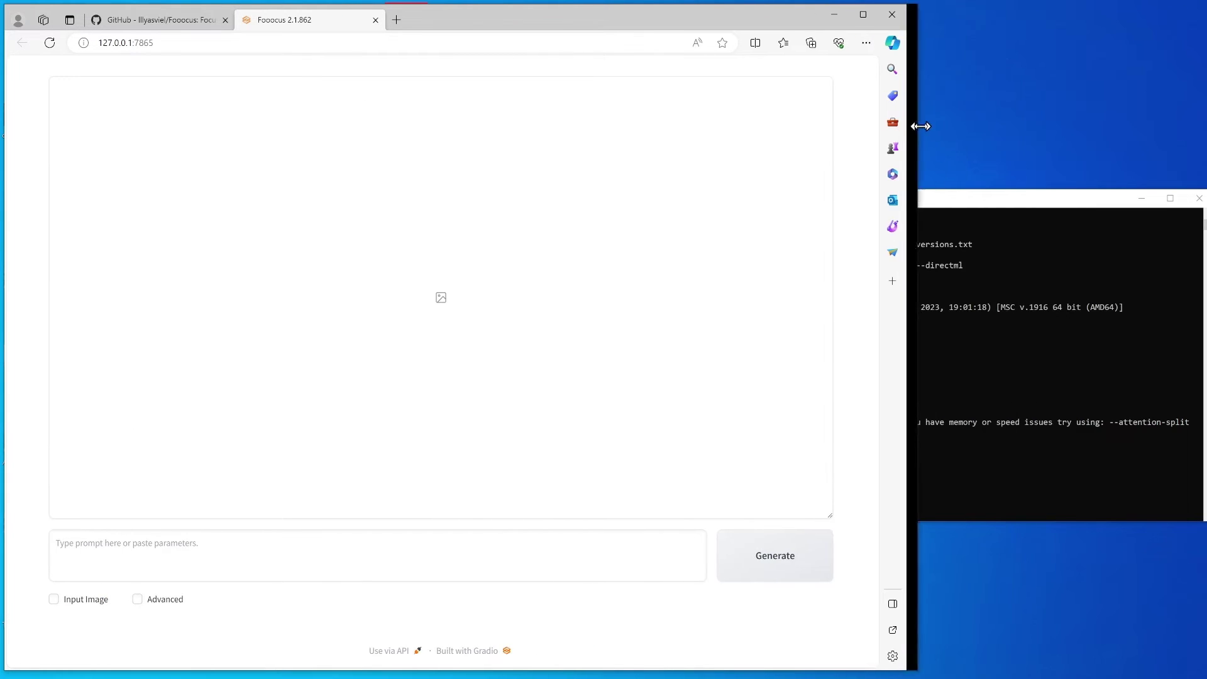
left_click(1026, 203)
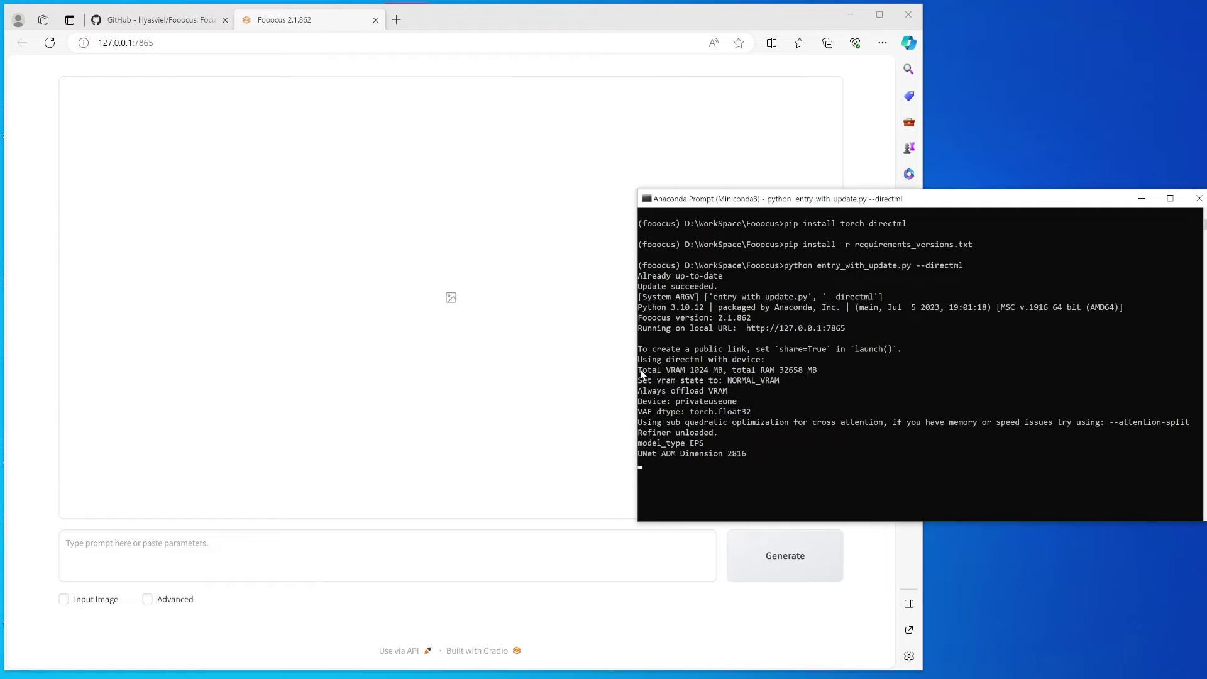
left_click_drag(640, 372, 799, 372)
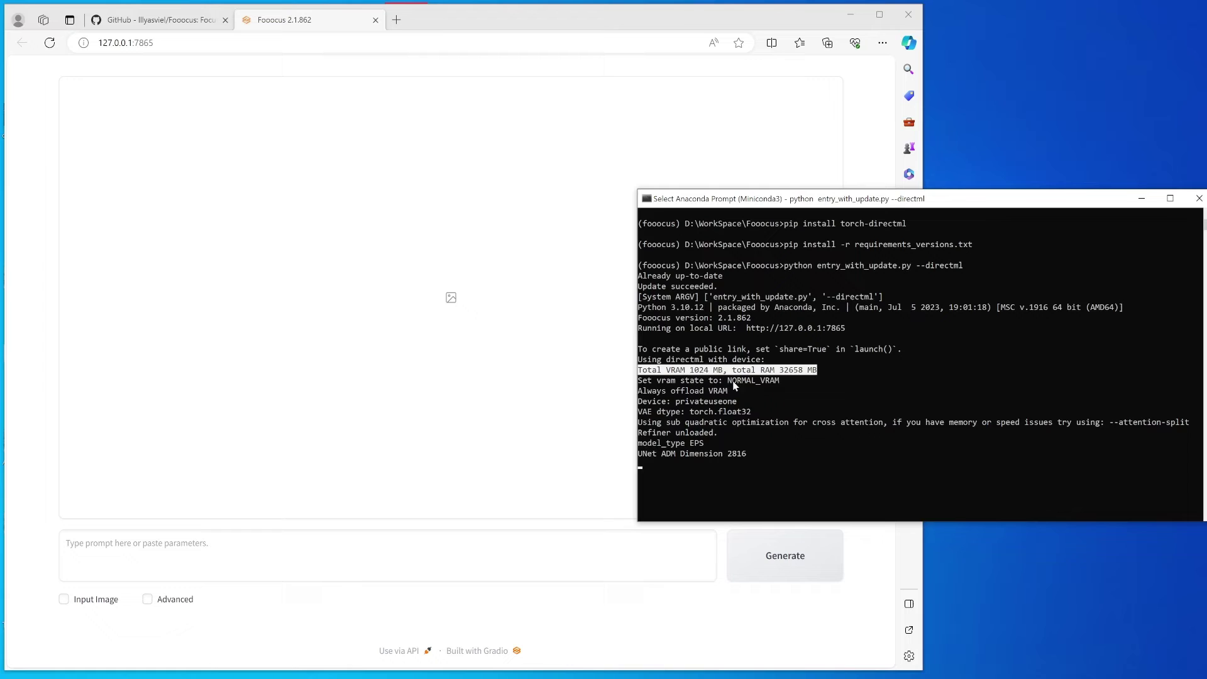
key("ctrl+shift+Escape")
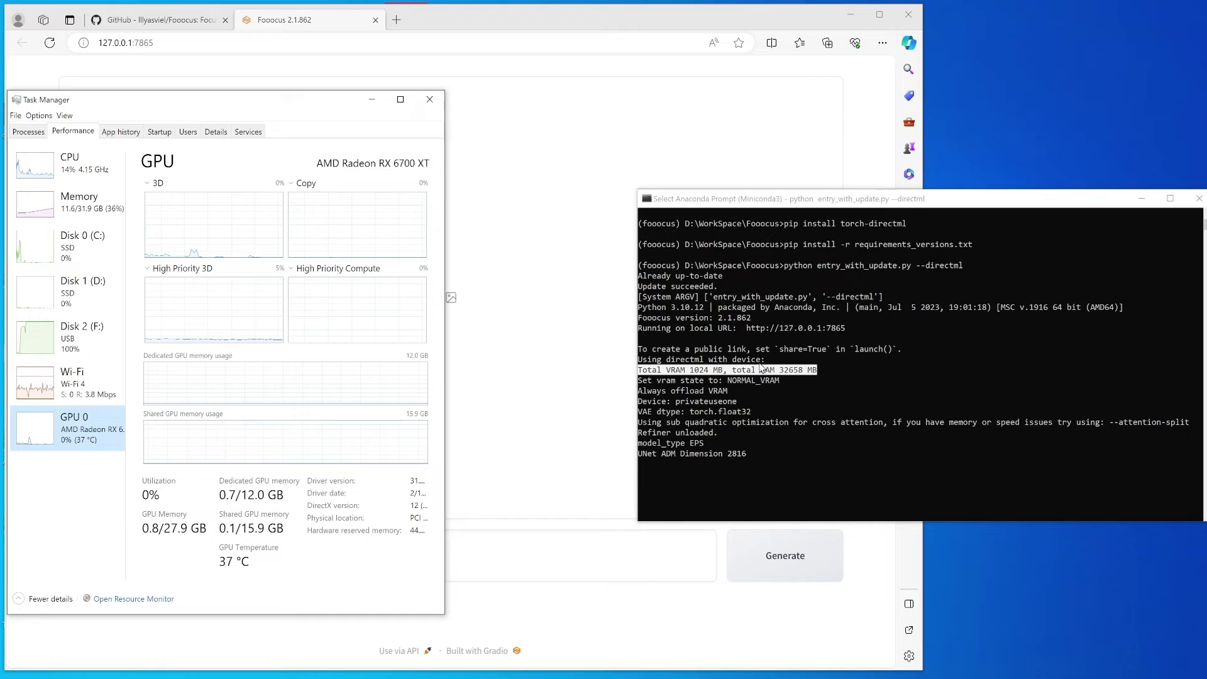
left_click(429, 100)
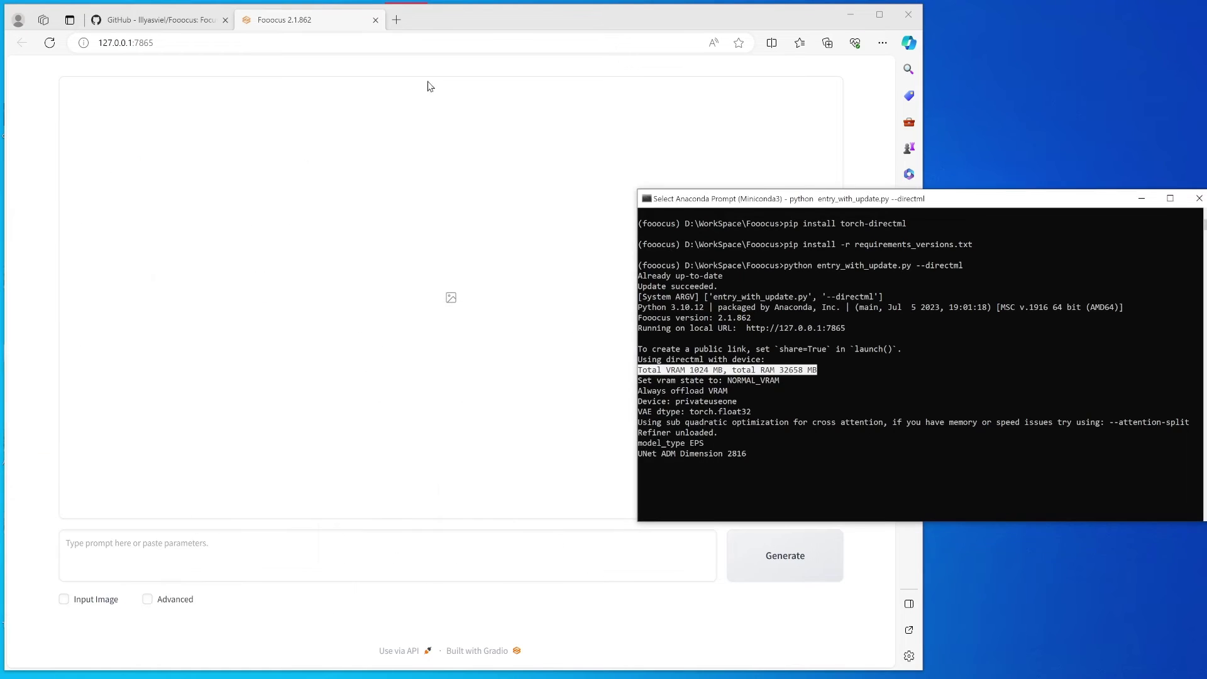
left_click(508, 29)
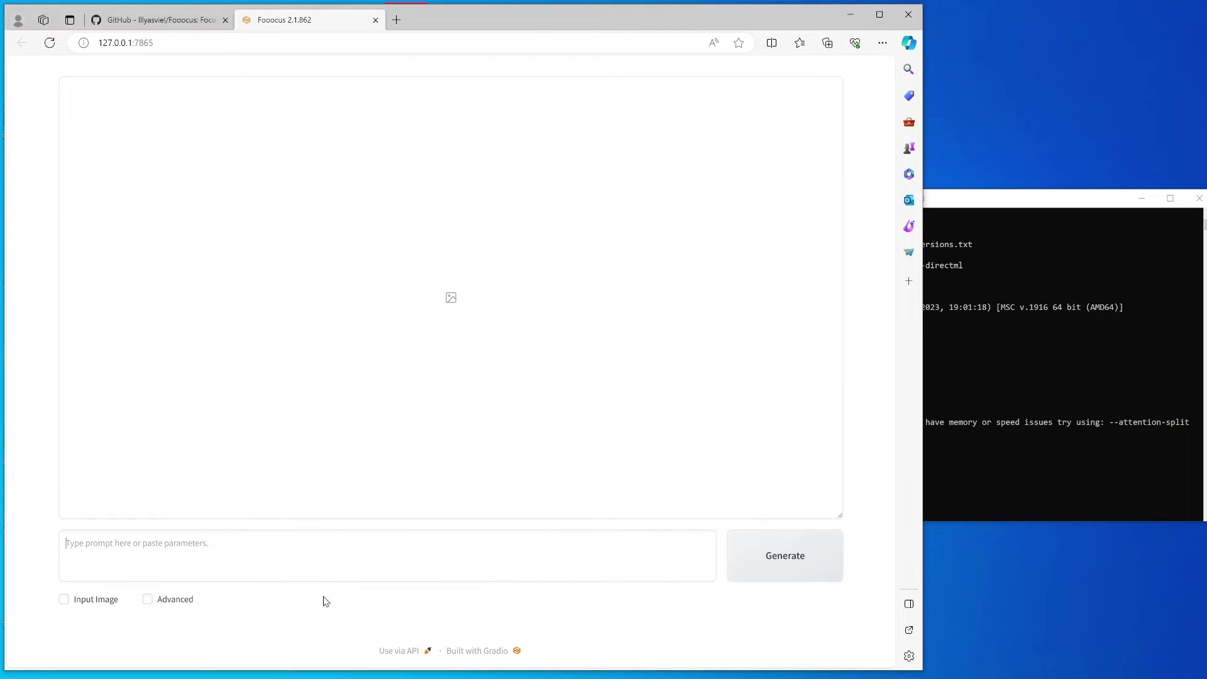
Set Extreme Speed, the 704×1408 | 1:2 aspect ratio and Image Number 1, then widen the console.
left_click(148, 603)
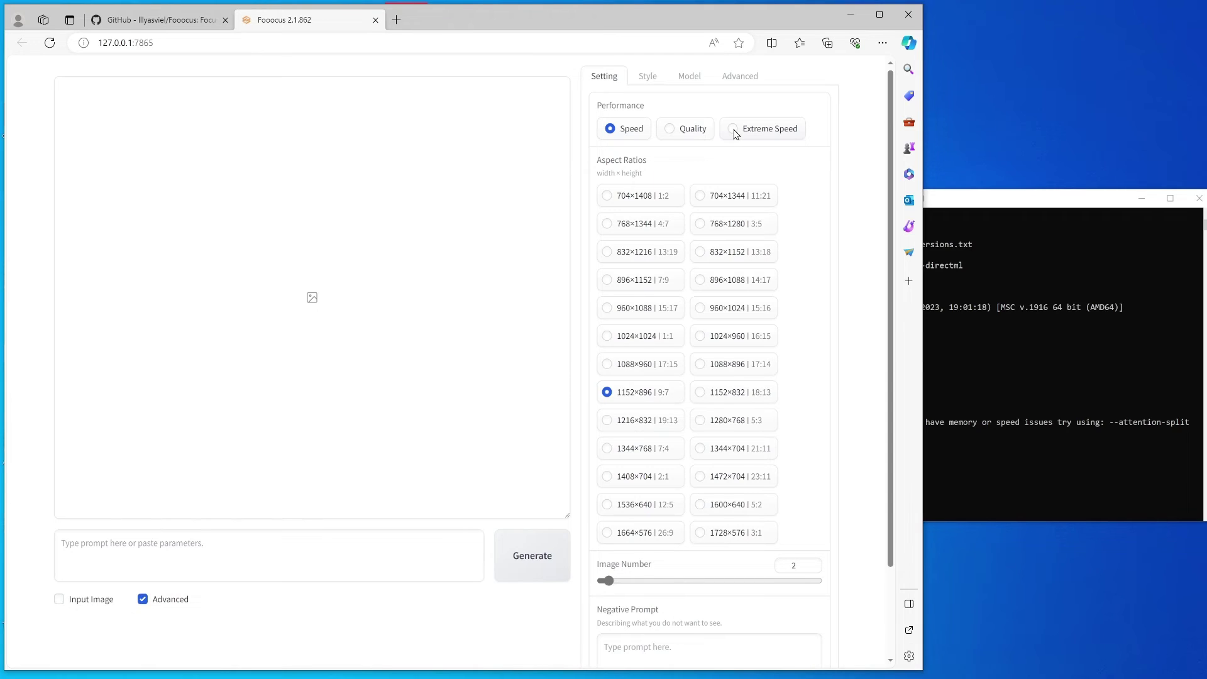
left_click(734, 129)
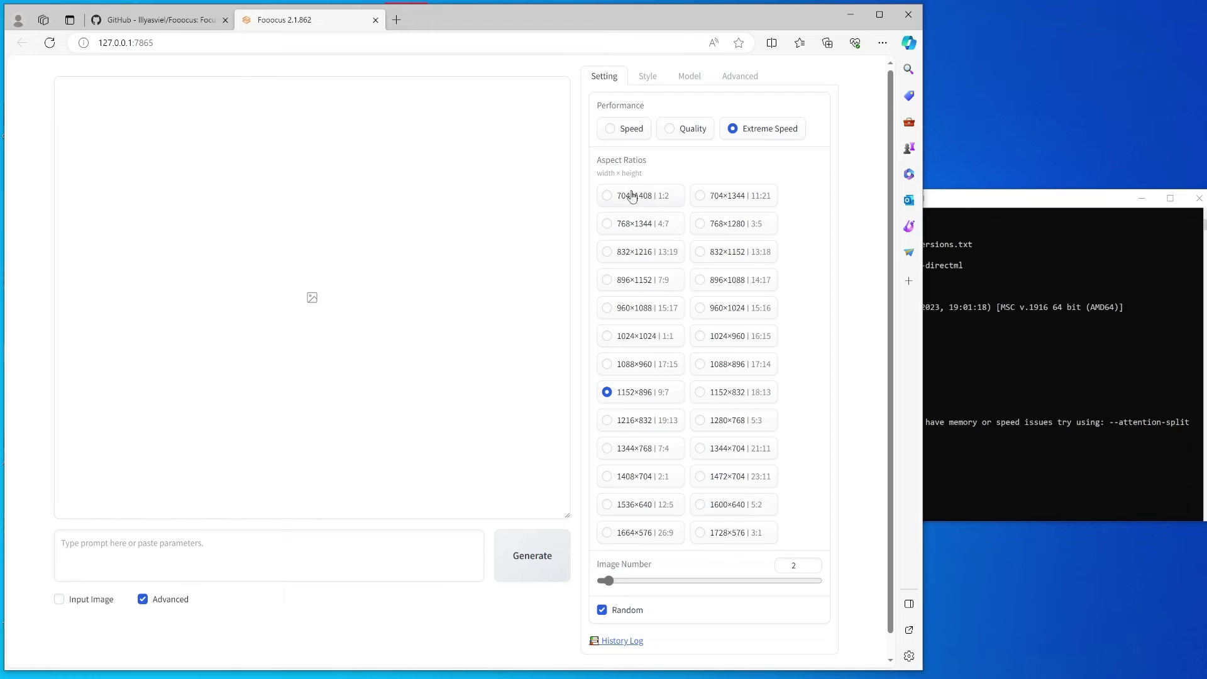
left_click(608, 197)
scroll(742, 420, "down", 1)
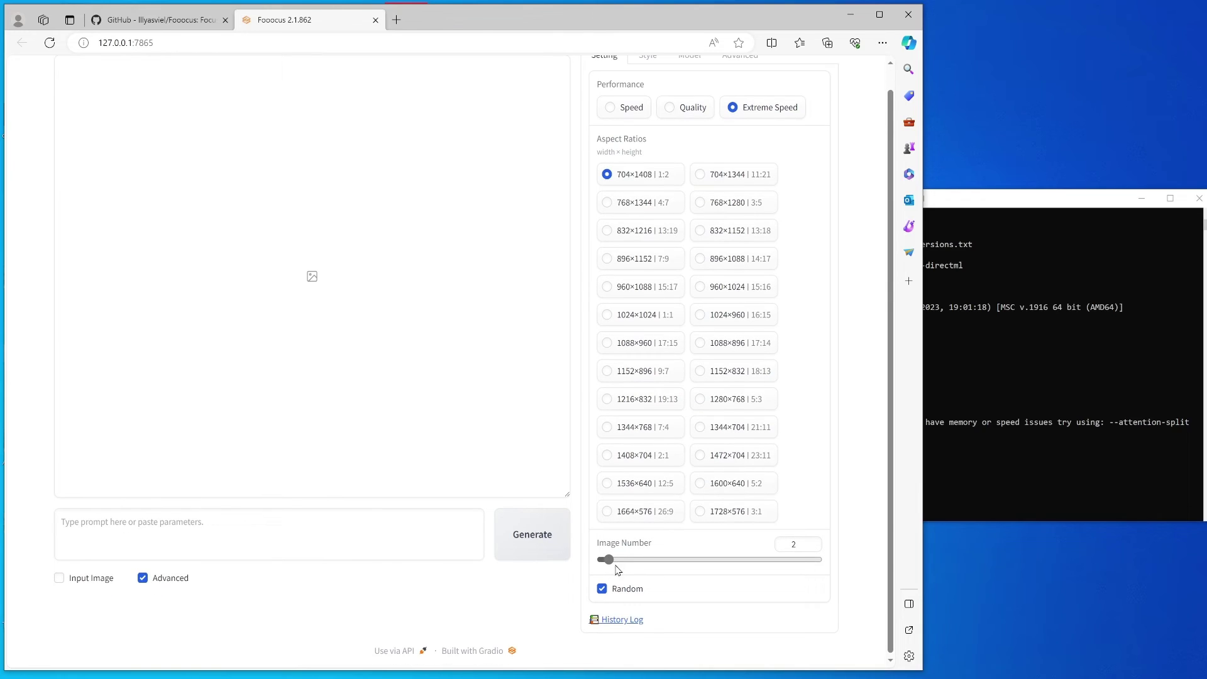
left_click_drag(609, 559, 581, 563)
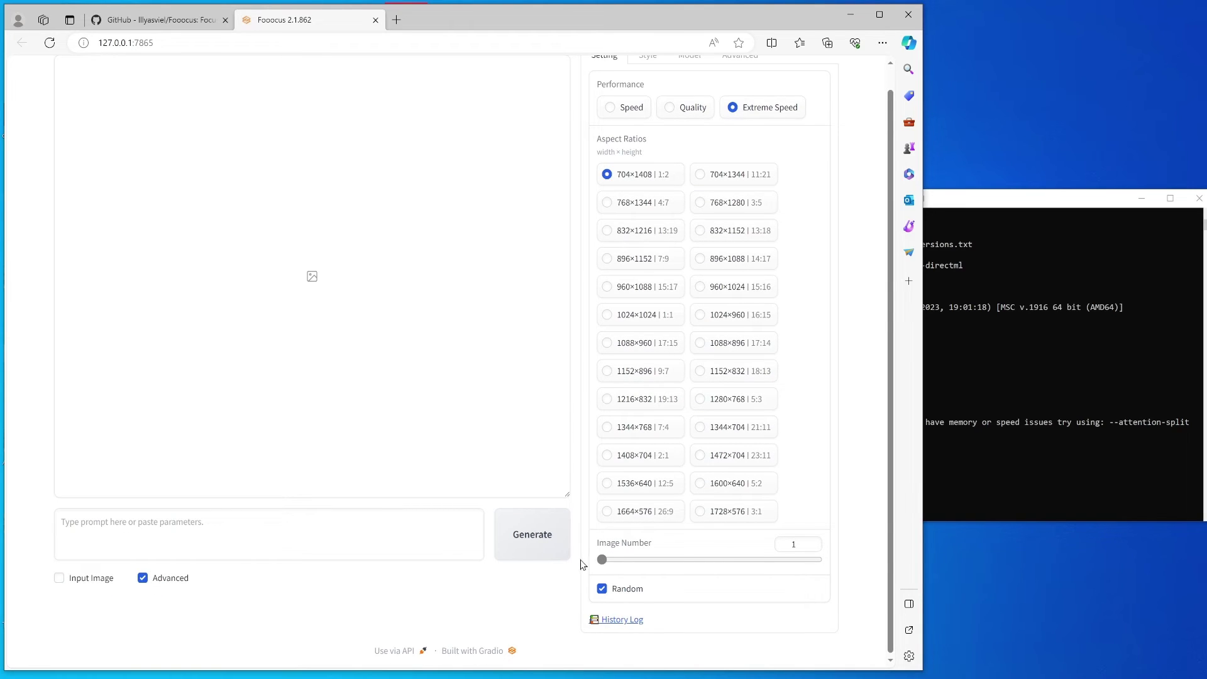
scroll(657, 559, "up", 1)
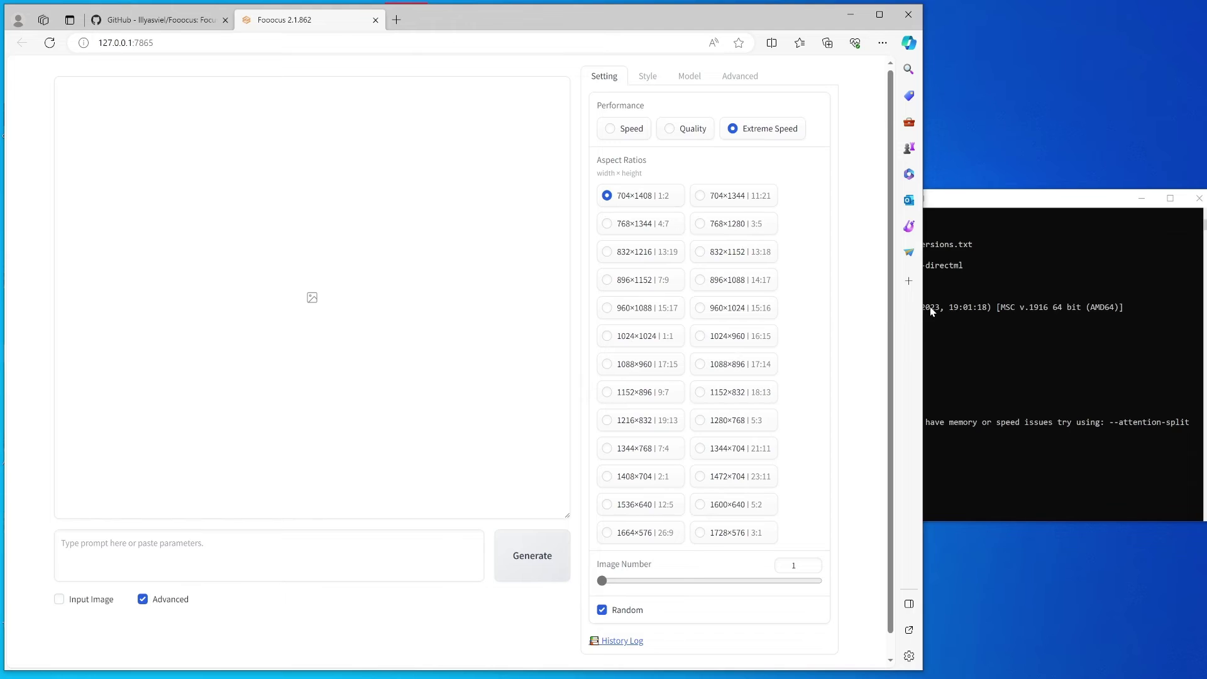
left_click_drag(932, 310, 720, 310)
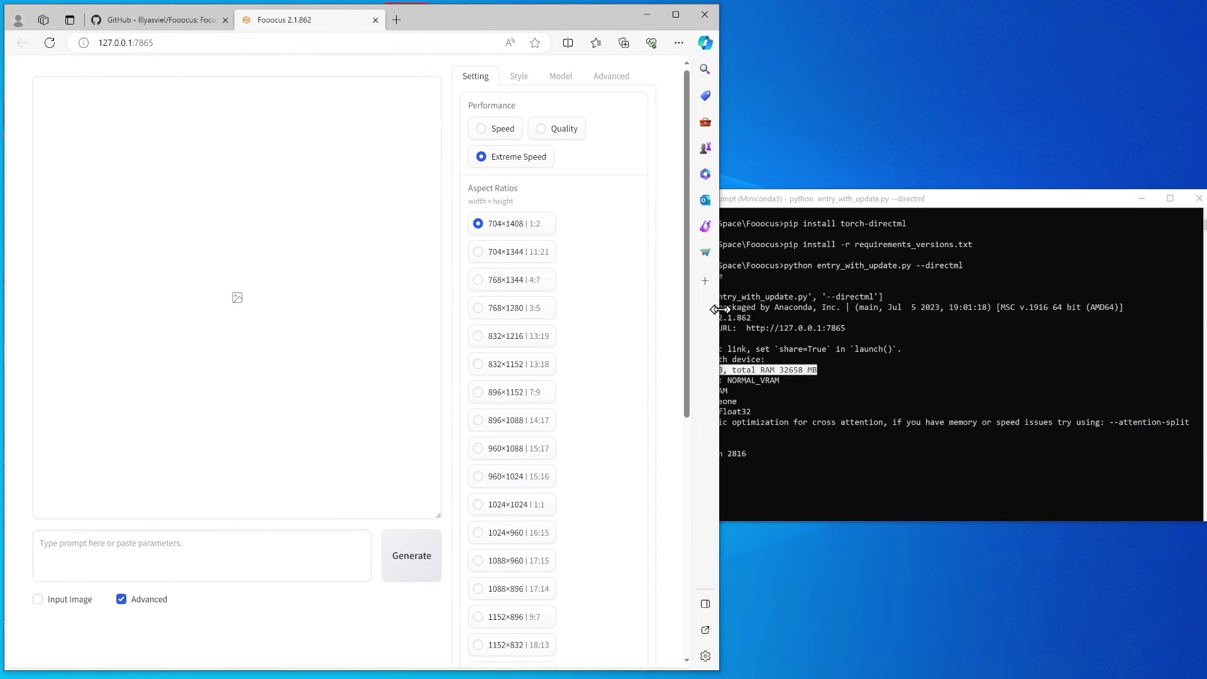
Arrange the console and Task Manager's GPU view on the right, and start generating the image.
left_click_drag(893, 199, 910, 15)
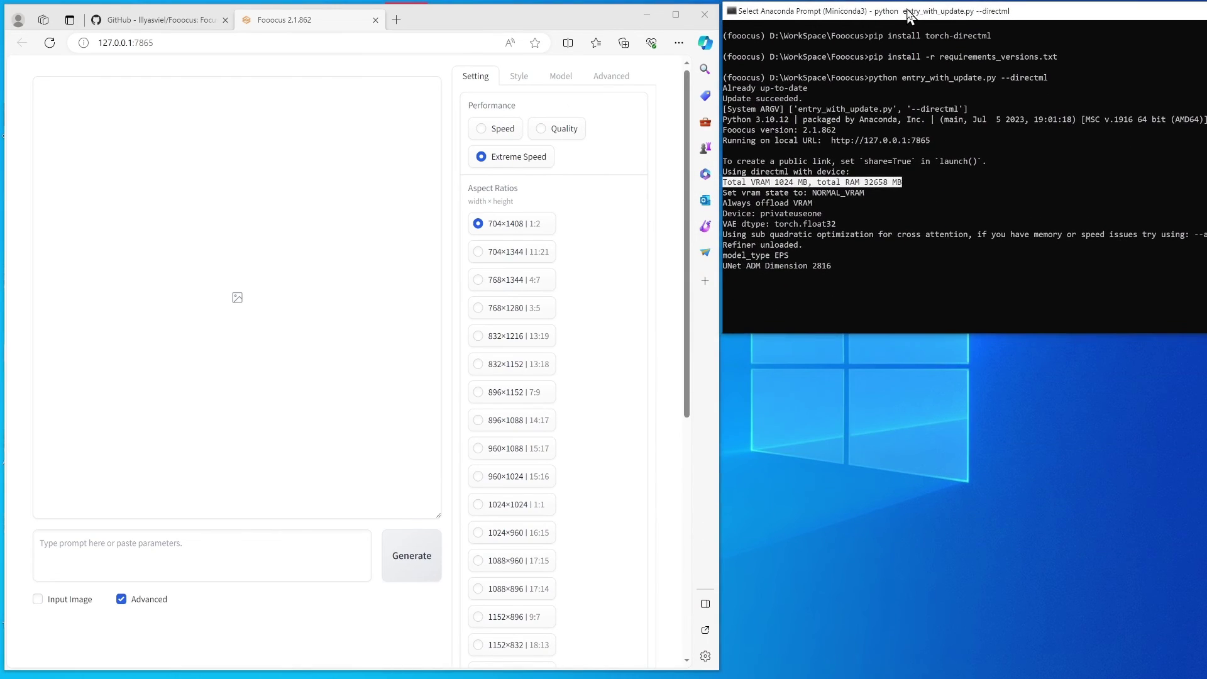
key("ctrl+shift+Escape")
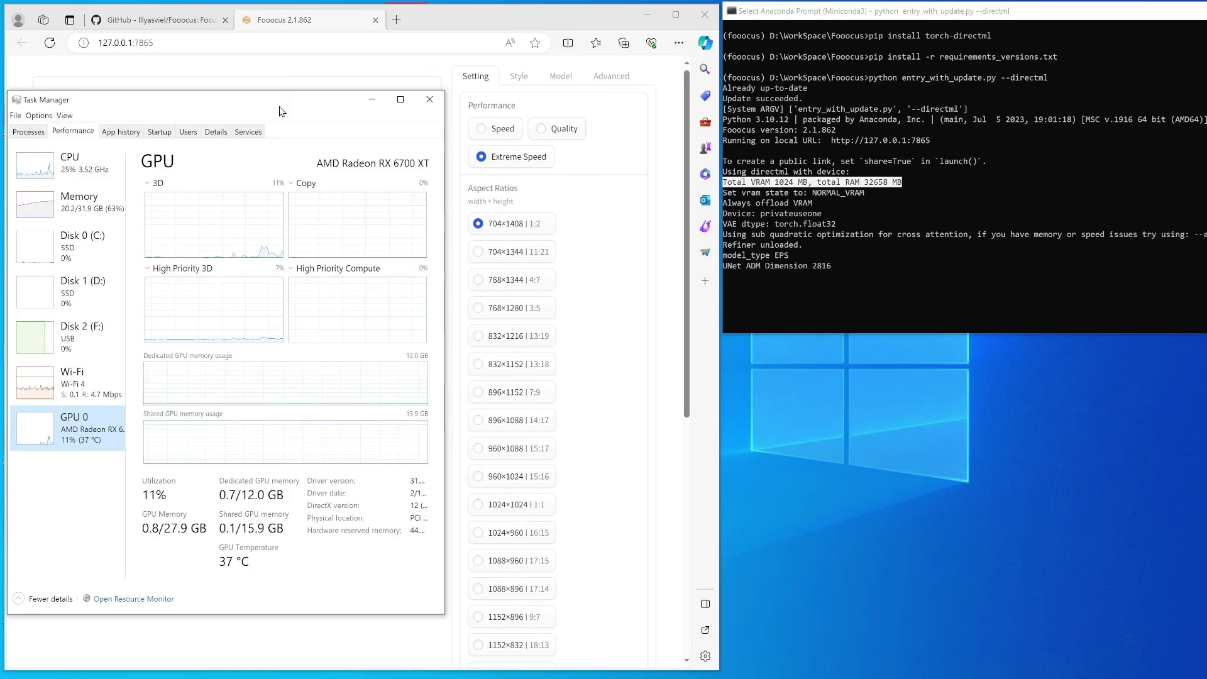
left_click_drag(277, 111, 1028, 175)
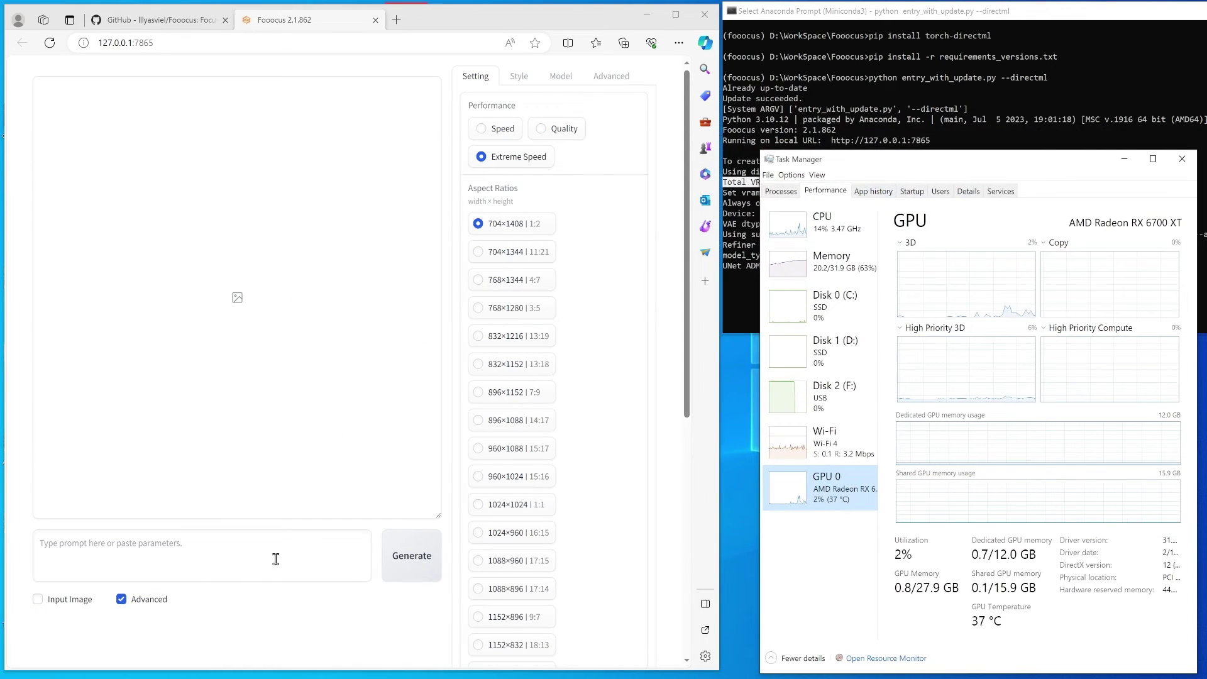
left_click(417, 559)
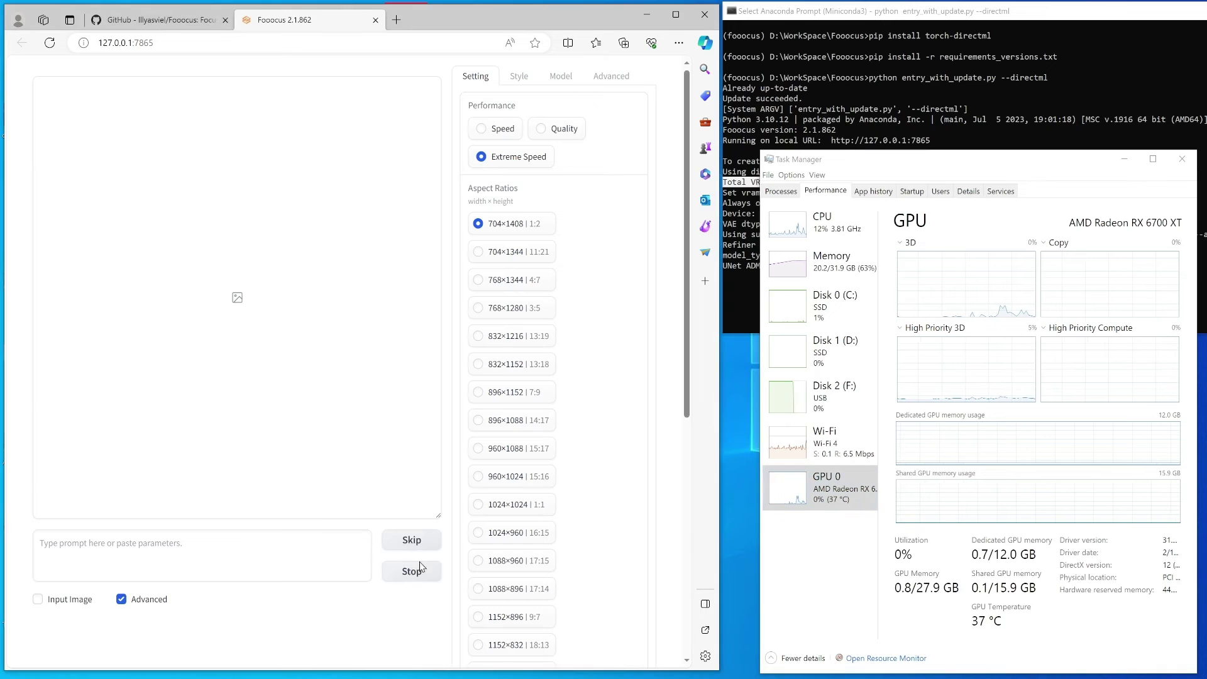
left_click_drag(988, 17, 449, 27)
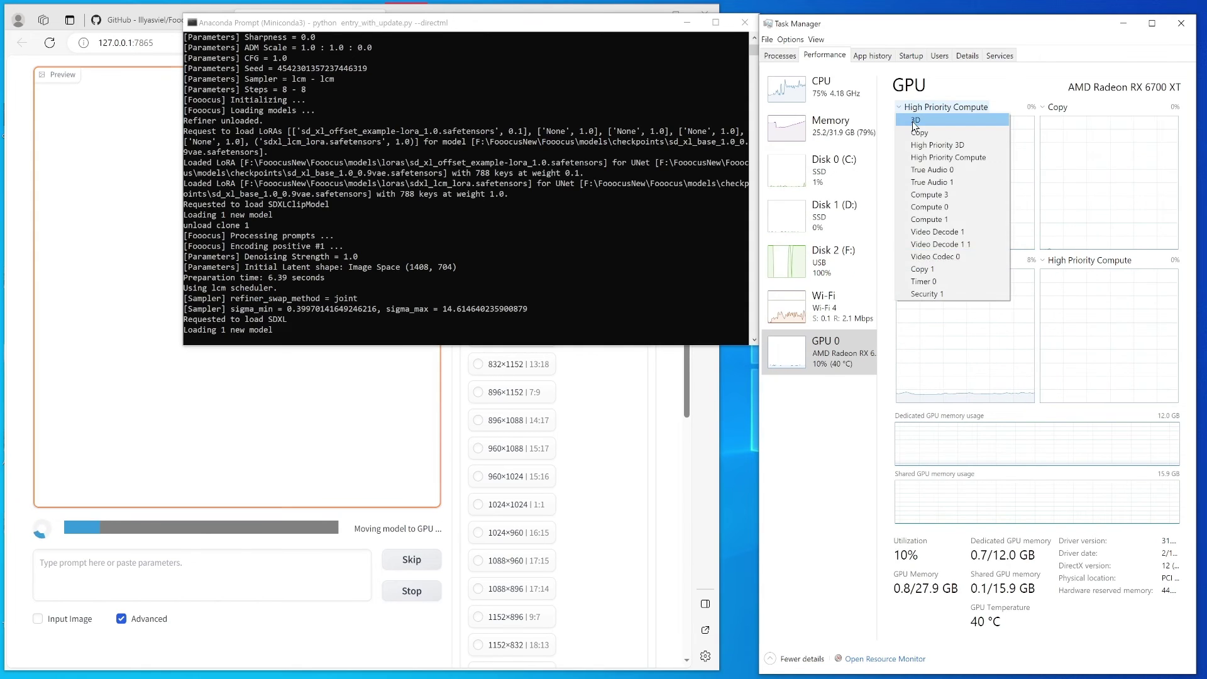
Chart the GPU's 3D load in Task Manager while the image finishes all 8 steps.
left_click(914, 121)
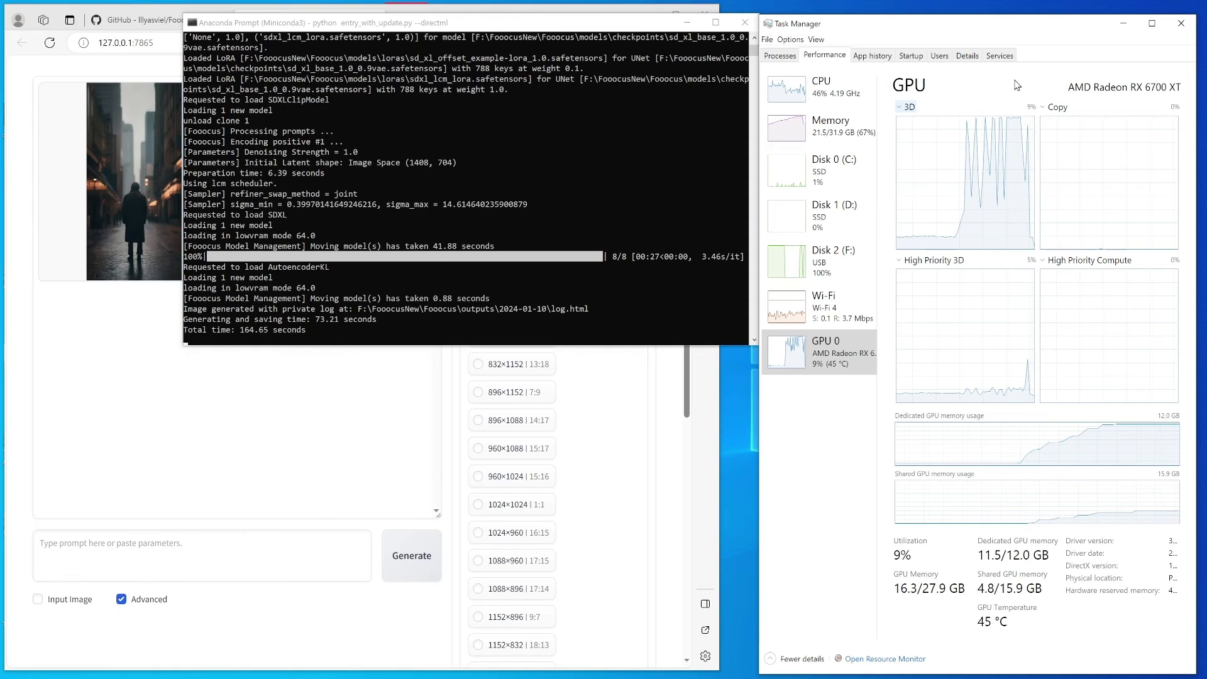
Move the Anaconda Prompt window right to uncover the finished rainy-street portrait.
left_click_drag(502, 28, 724, 24)
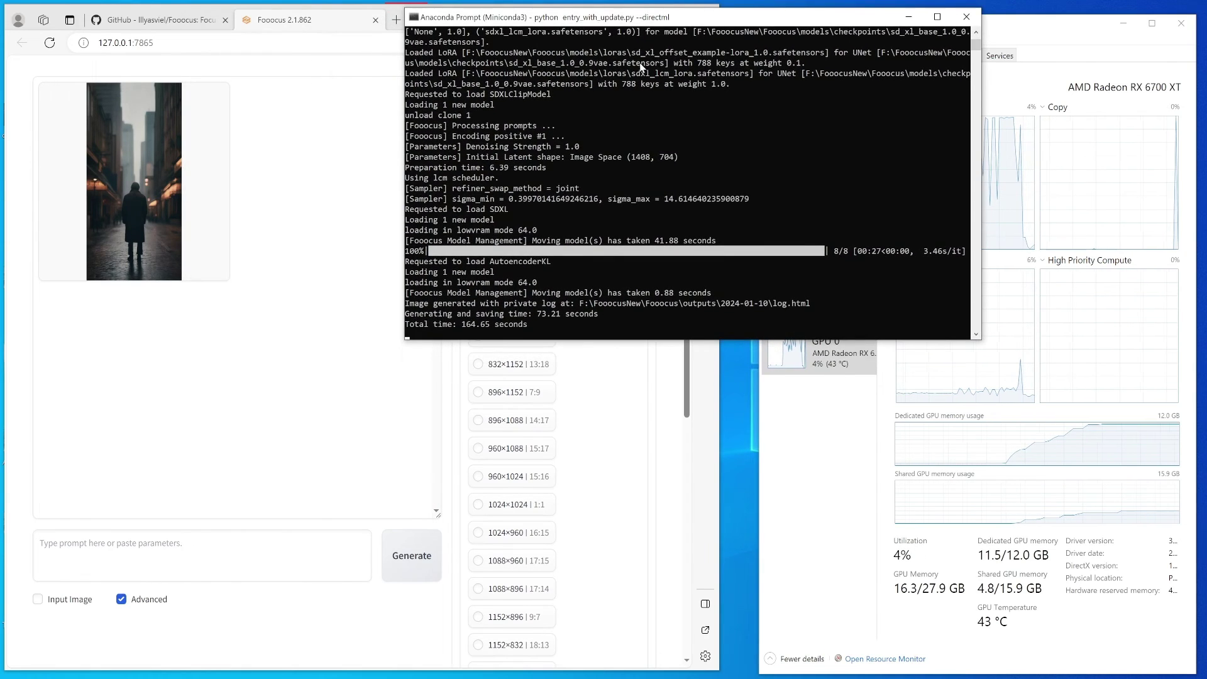